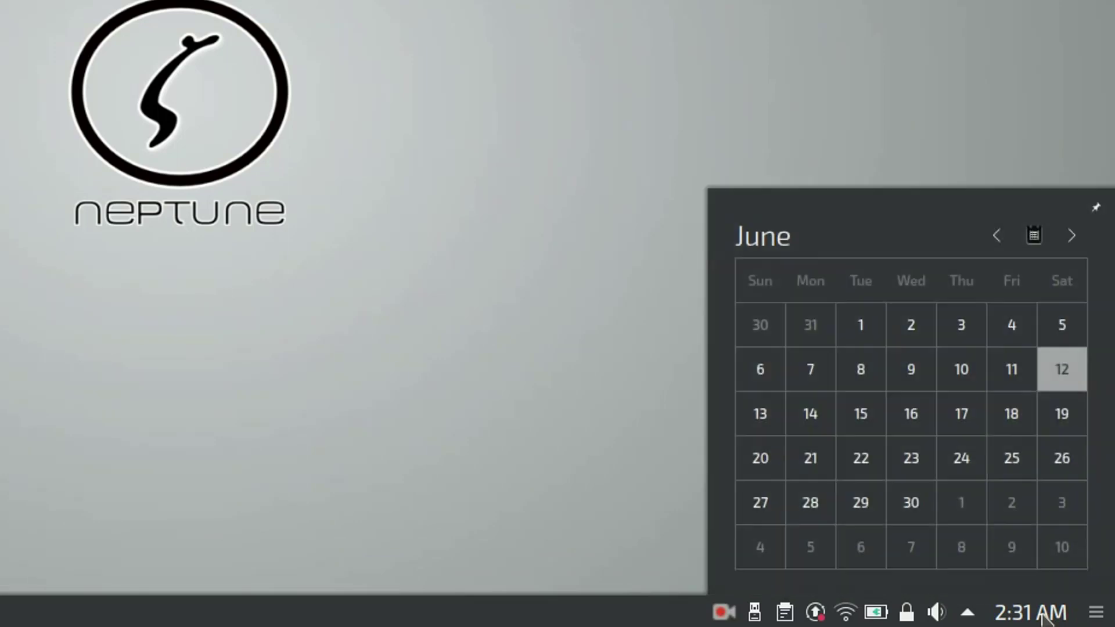
- View the calendar, the status and notifications list, the audio volume devices and the network status from the system tray
left_click(1043, 619)
left_click(967, 616)
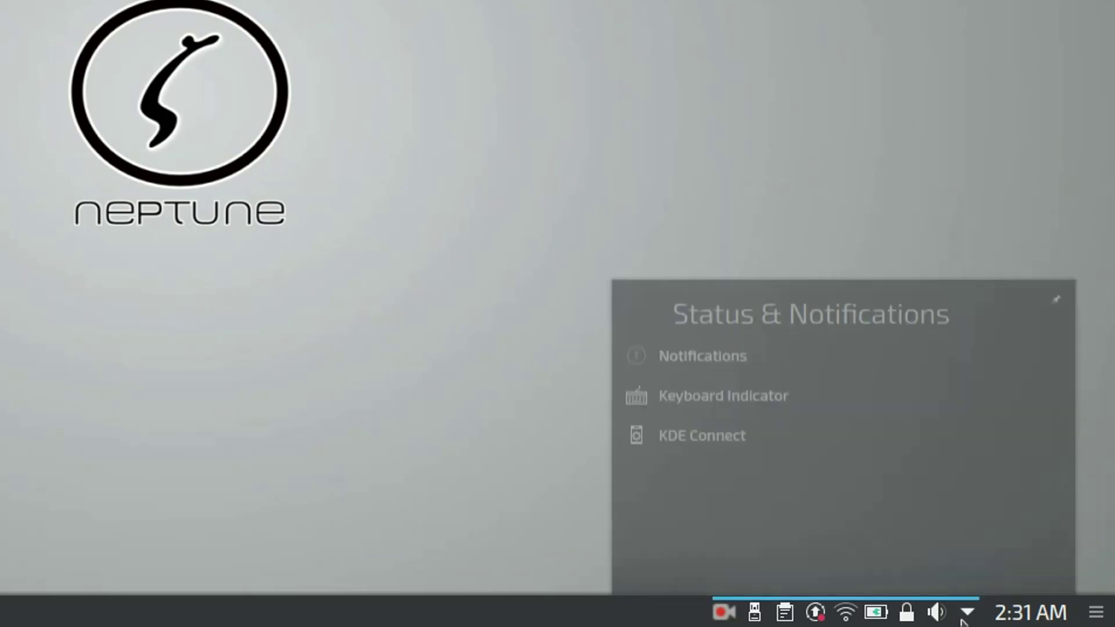
left_click(964, 619)
left_click(936, 613)
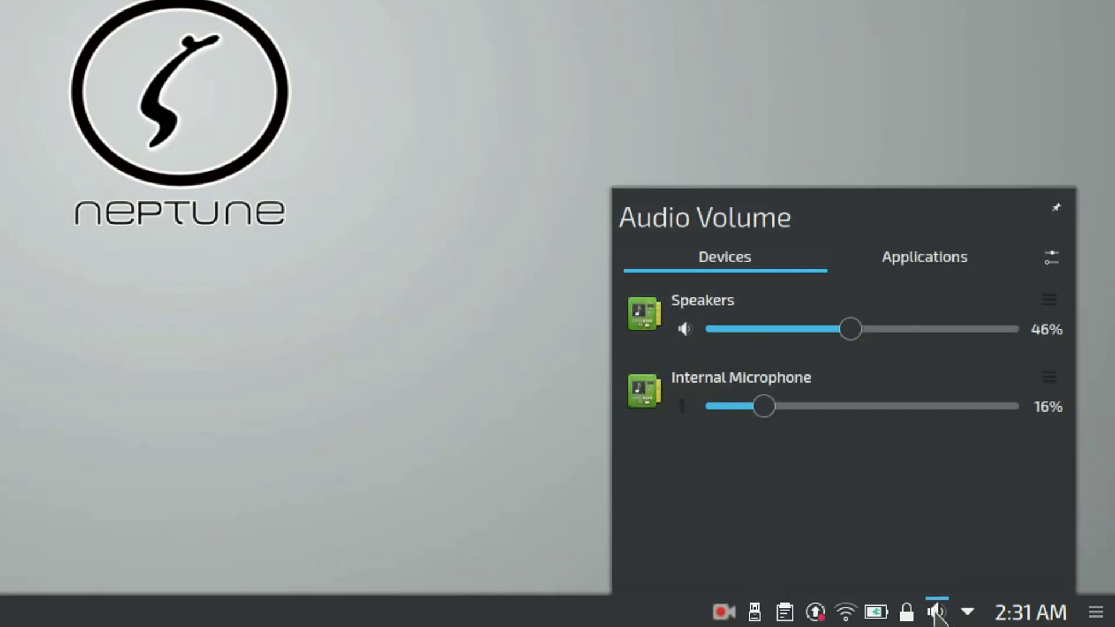
left_click(935, 613)
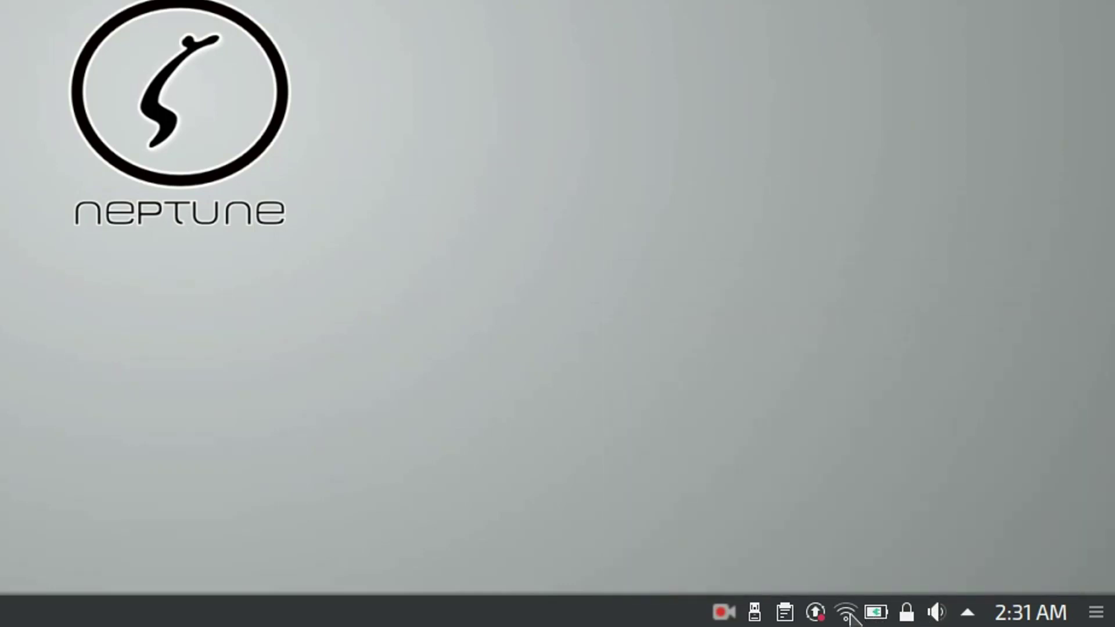
left_click(850, 615)
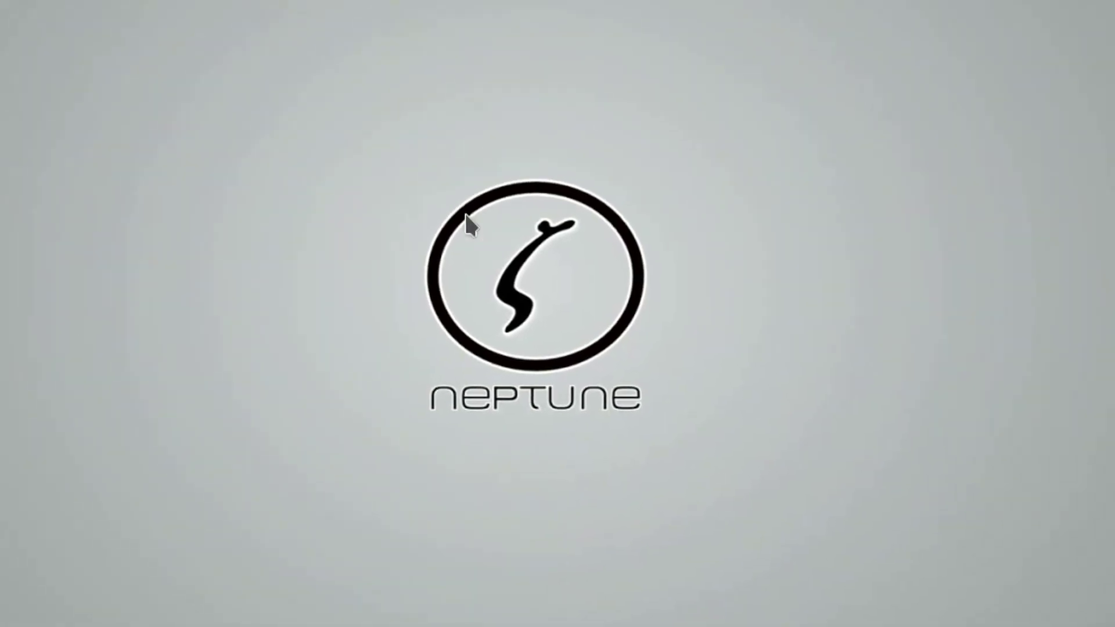
- Examine the desktop's options for creating new items and arranging icons
right_click(441, 124)
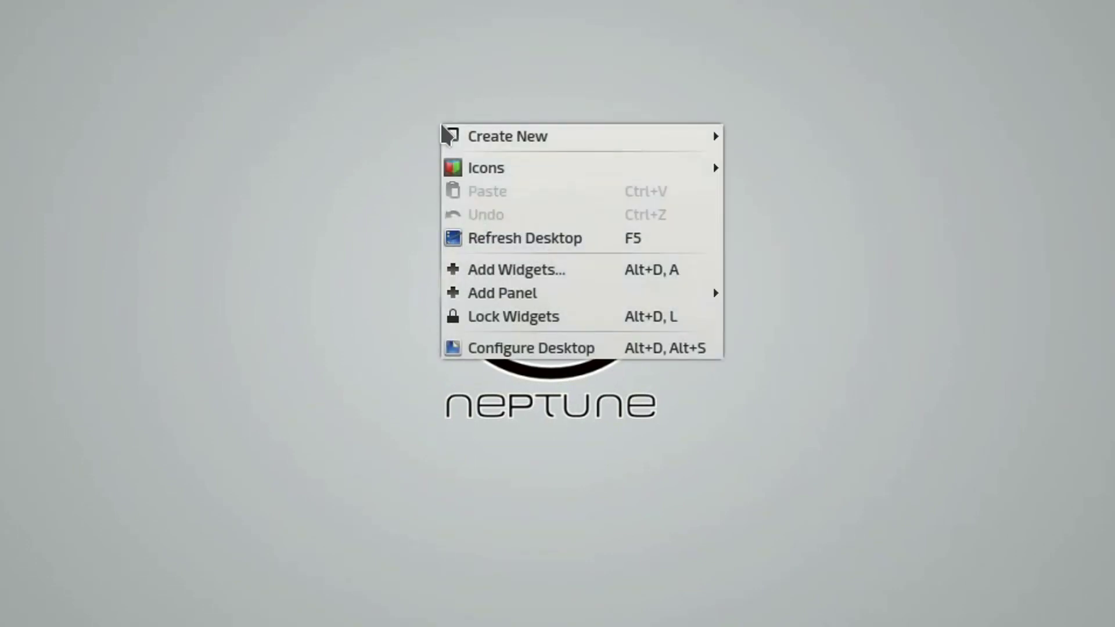
mouse_move(534, 146)
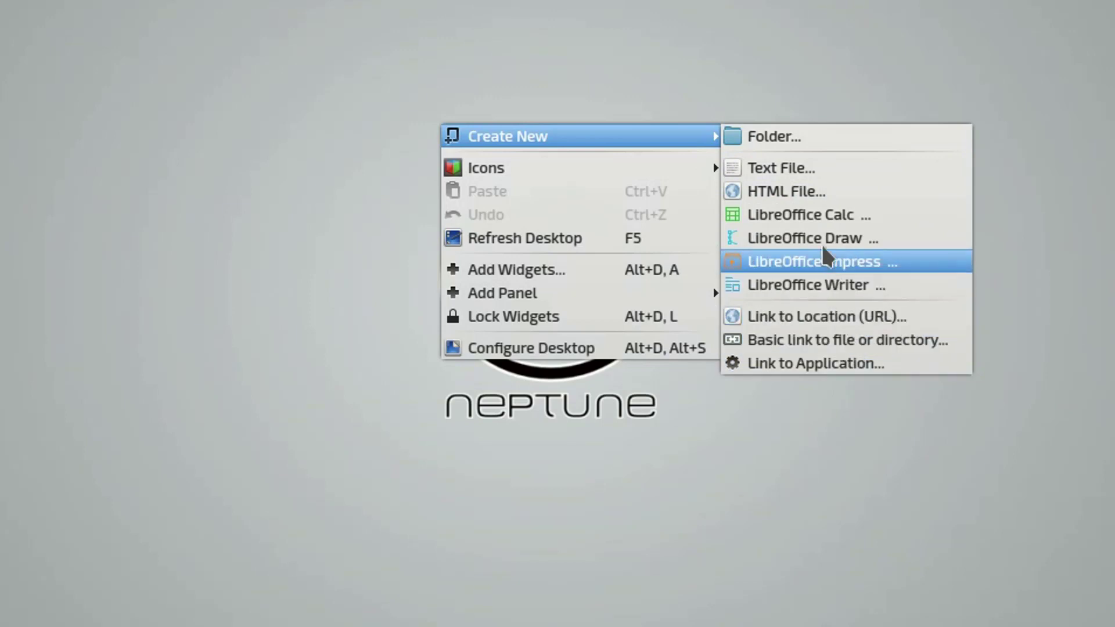
mouse_move(546, 168)
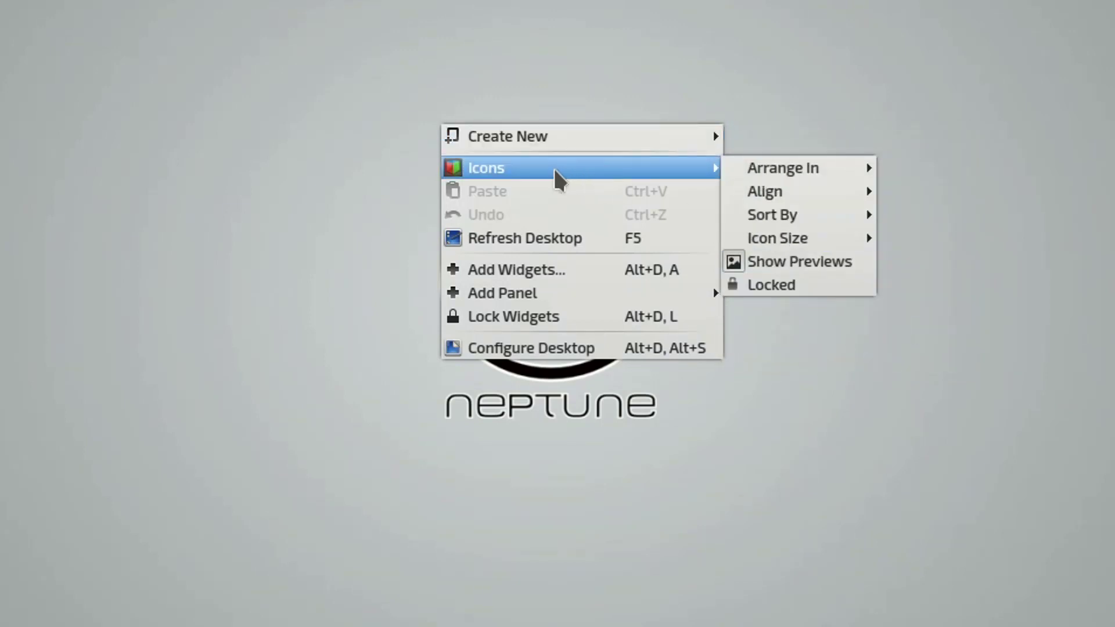
- Open the desktop configuration and browse through the available wallpaper images
left_click(568, 351)
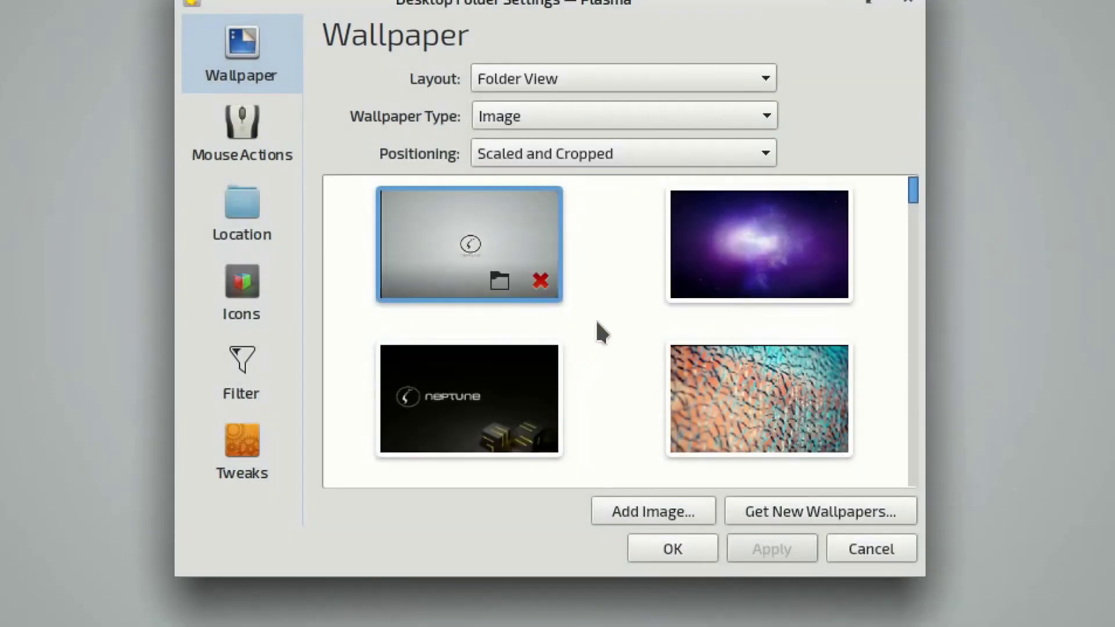
key("Down")
key("Down")
key("Down")
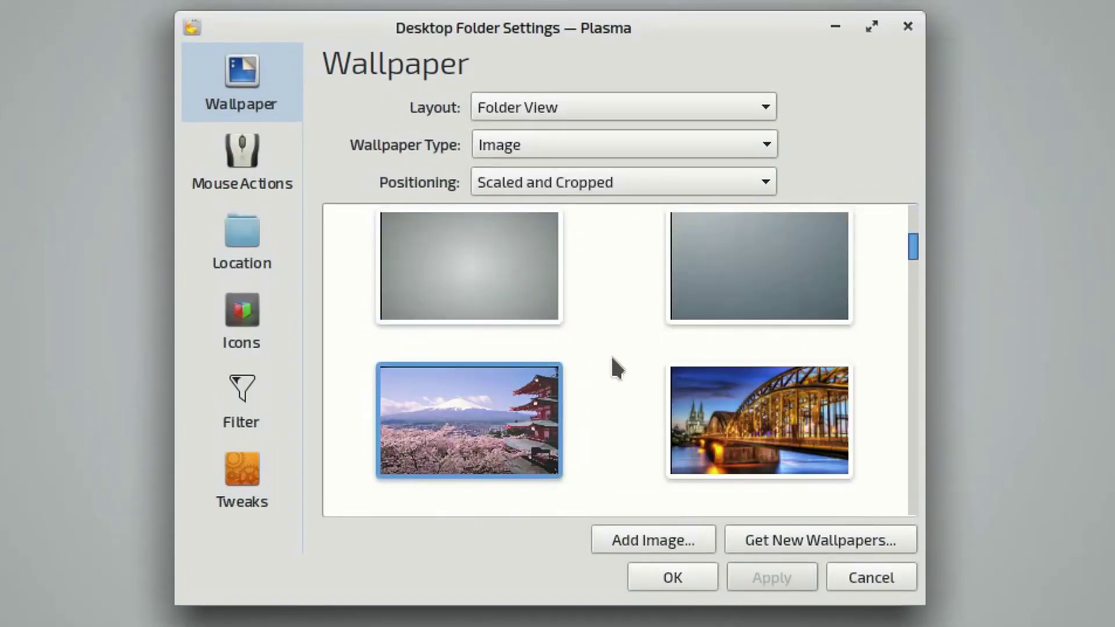
key("Down")
key("Down")
key("Down")
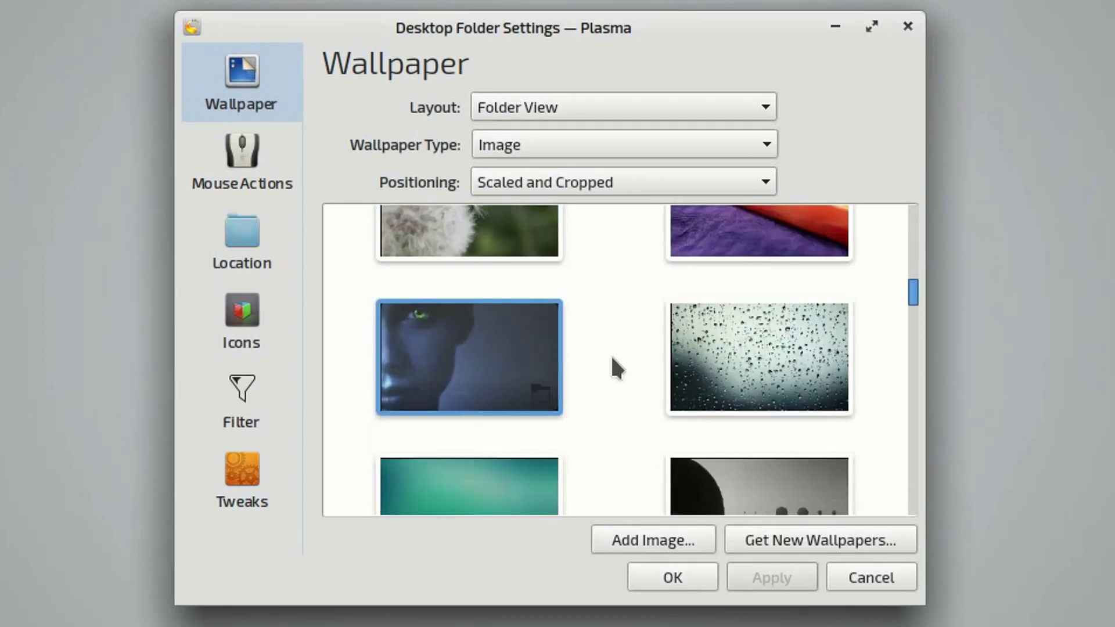
key("Down")
key("Down")
key("Down")
key("Down")
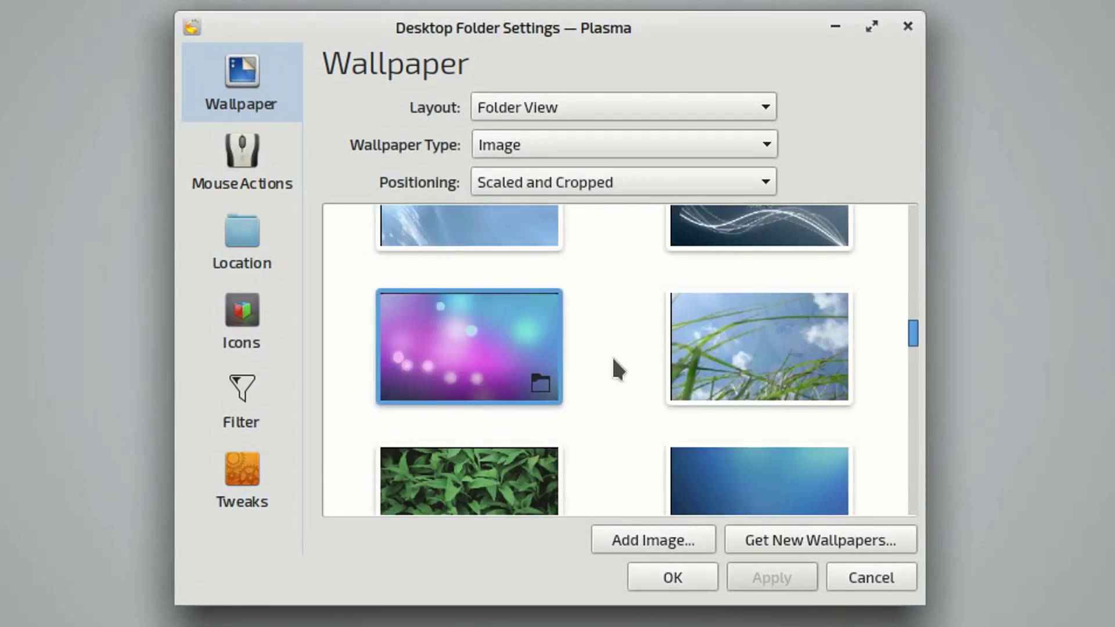
key("Down")
key("Down")
key("Down")
key("Down")
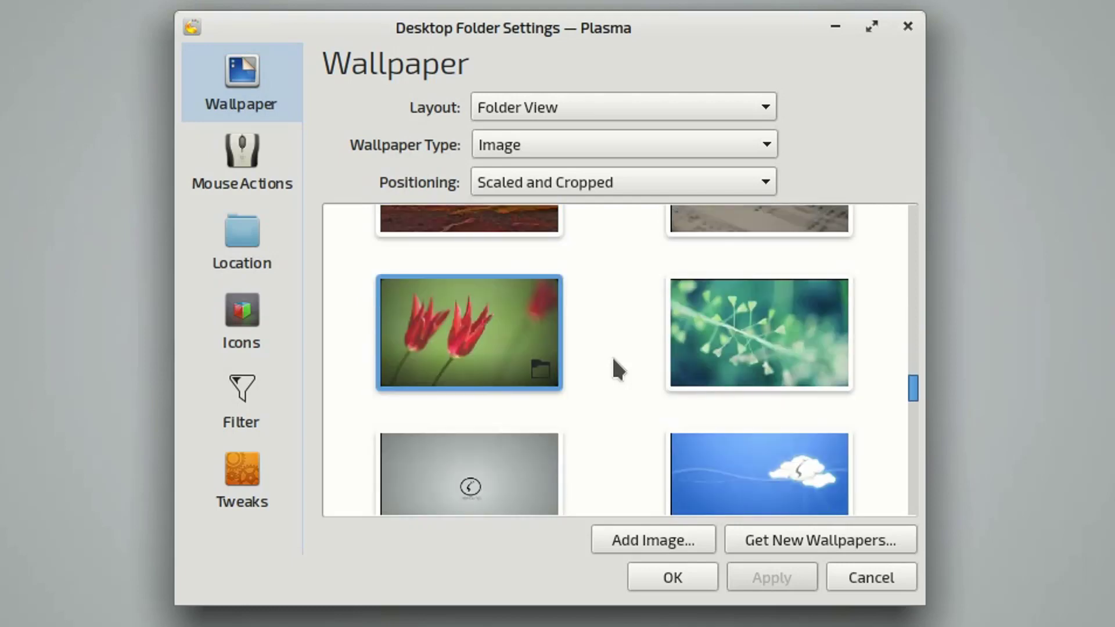
key("Right")
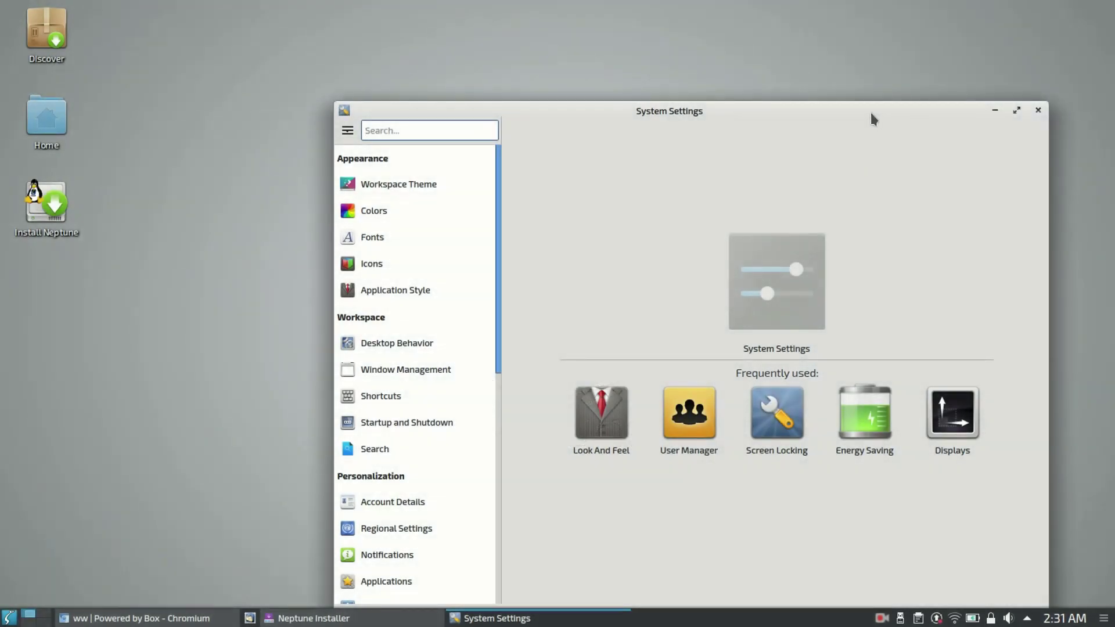
- Maximize the System Settings window and look through the list of units in the Systemd settings
double_click(869, 110)
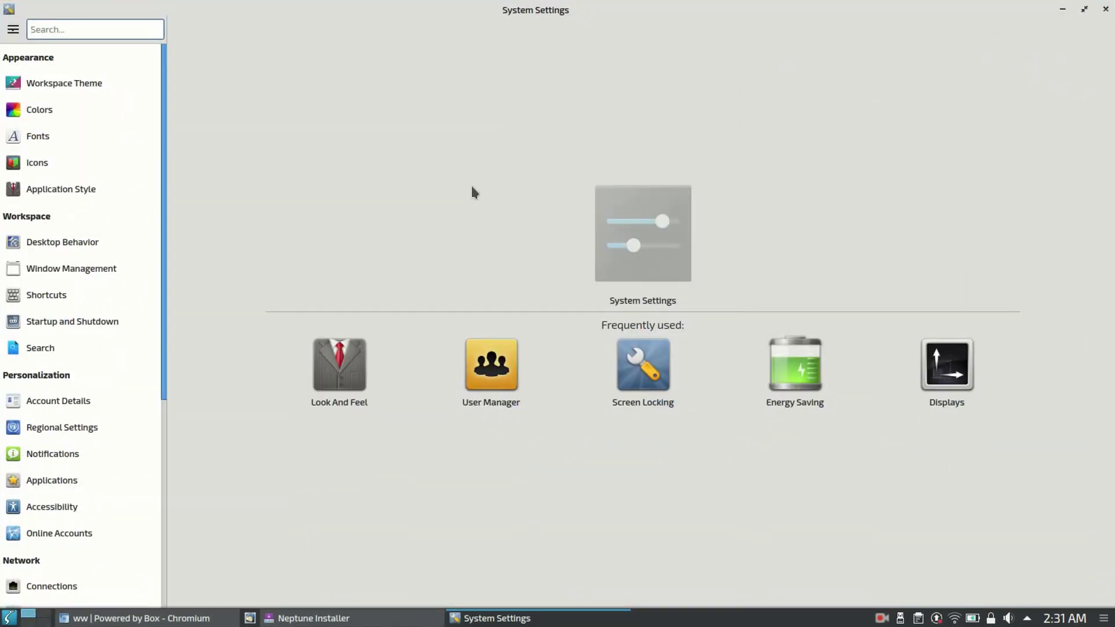
scroll(11, 303, "down", 3)
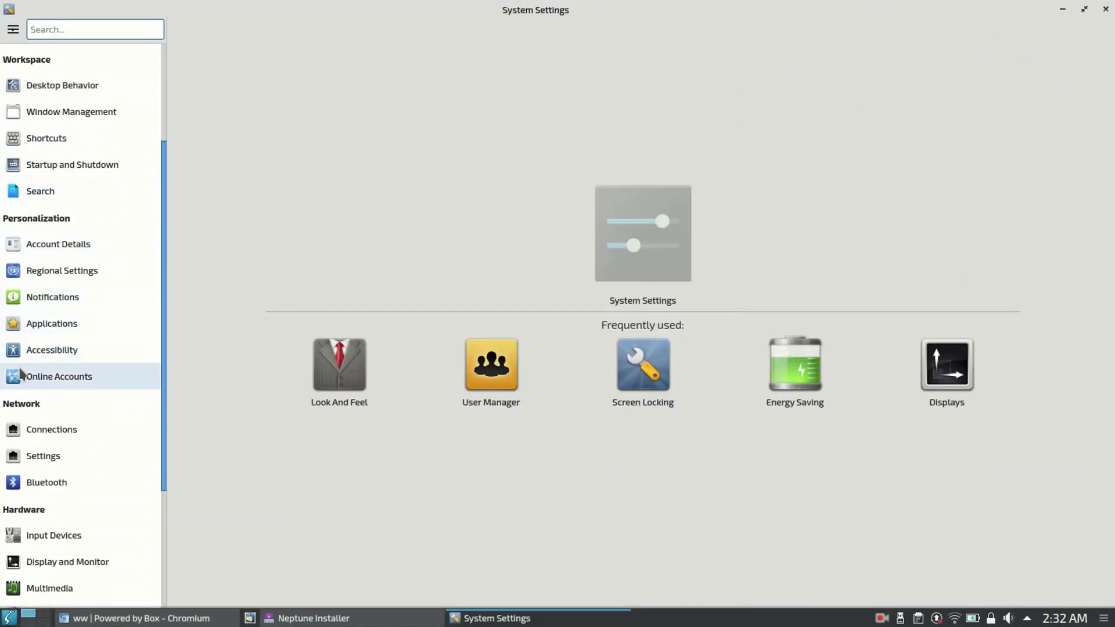
scroll(23, 384, "down", 6)
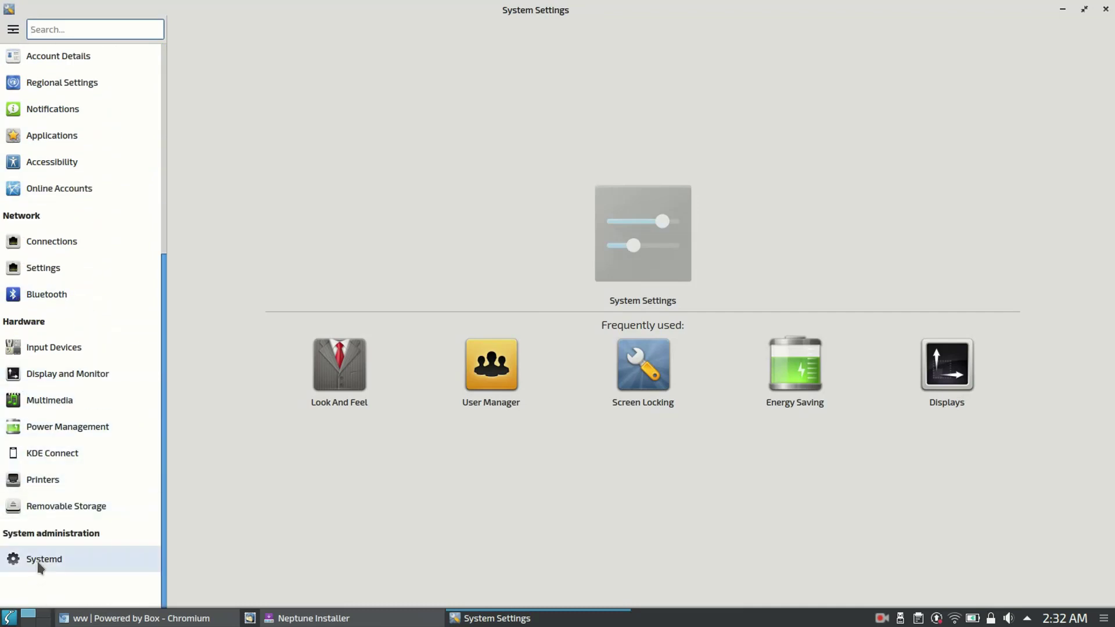
left_click(38, 559)
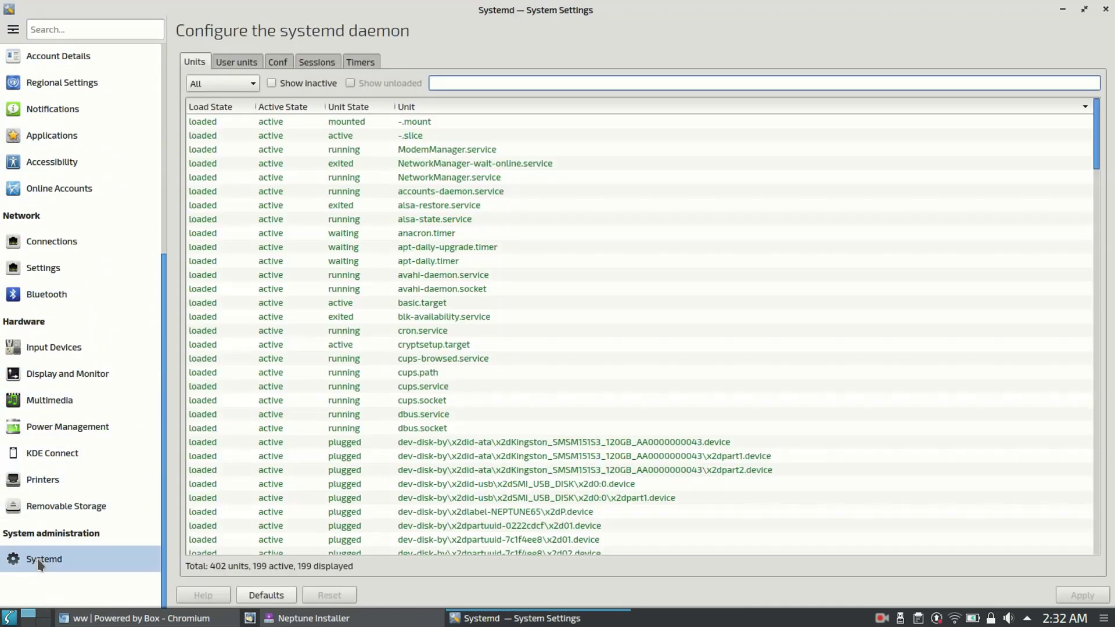
scroll(428, 323, "down", 12)
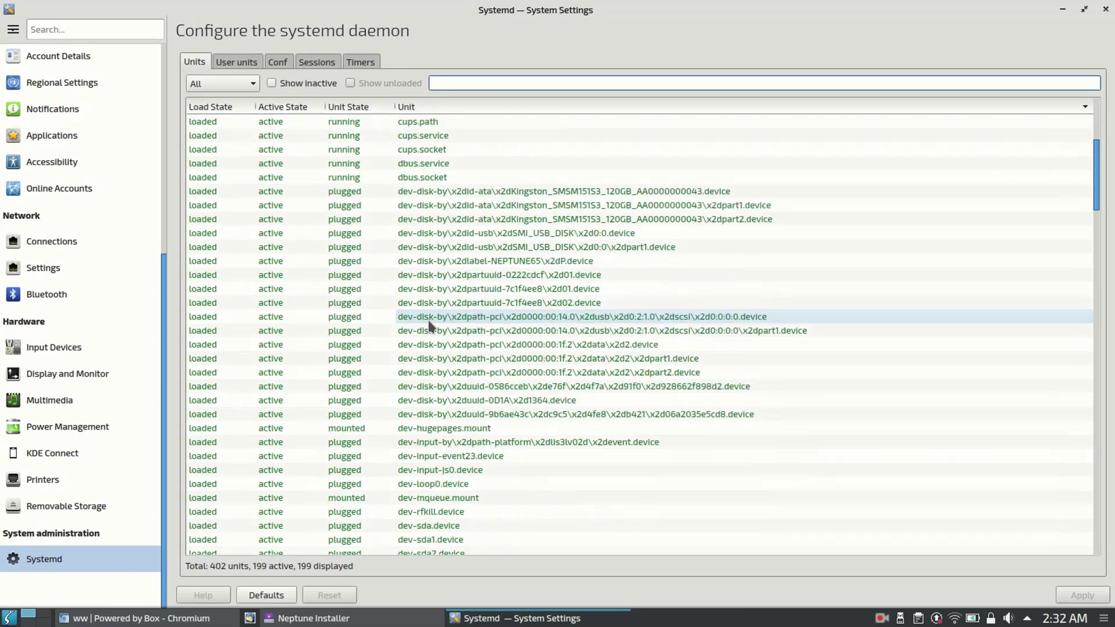
scroll(428, 325, "down", 13)
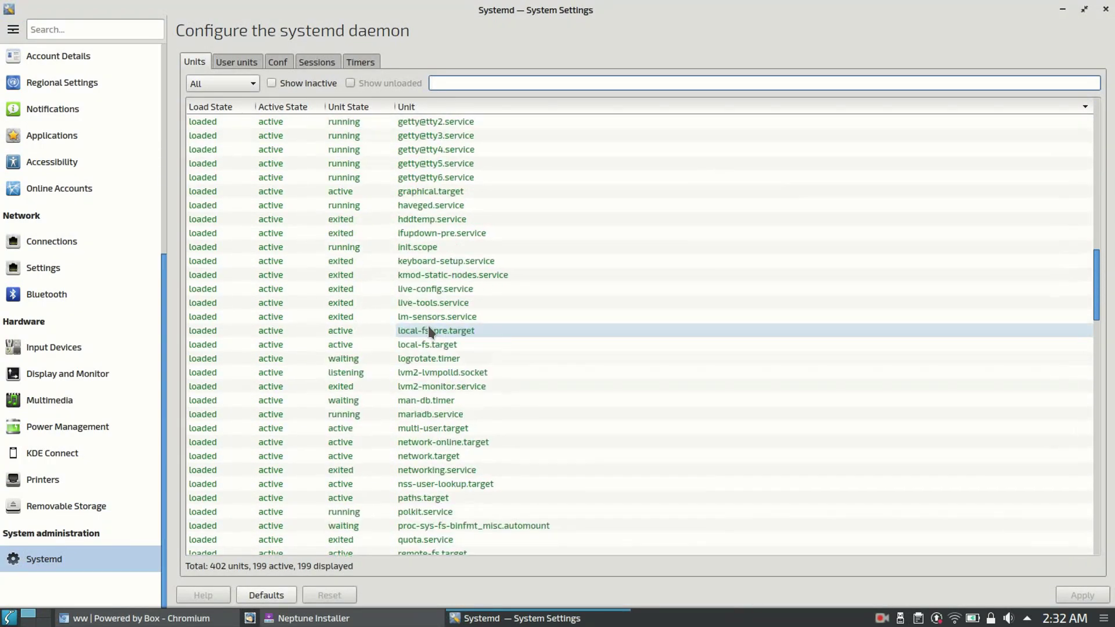
- View the KDE Connect settings and look back through the list of settings categories
left_click(53, 453)
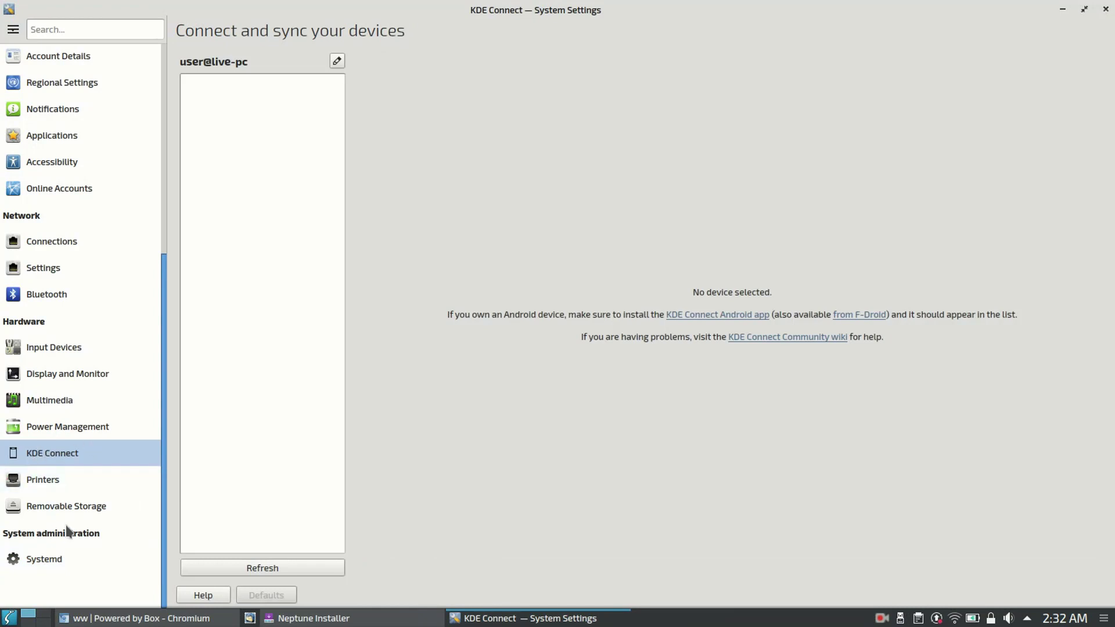
scroll(66, 530, "up", 3)
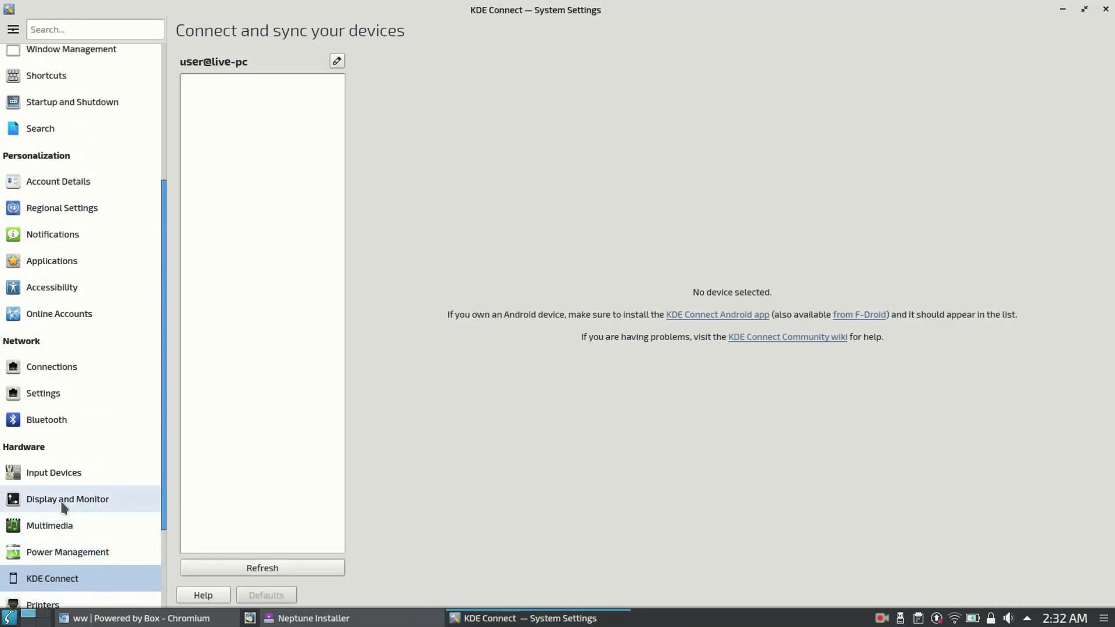
scroll(69, 485, "up", 5)
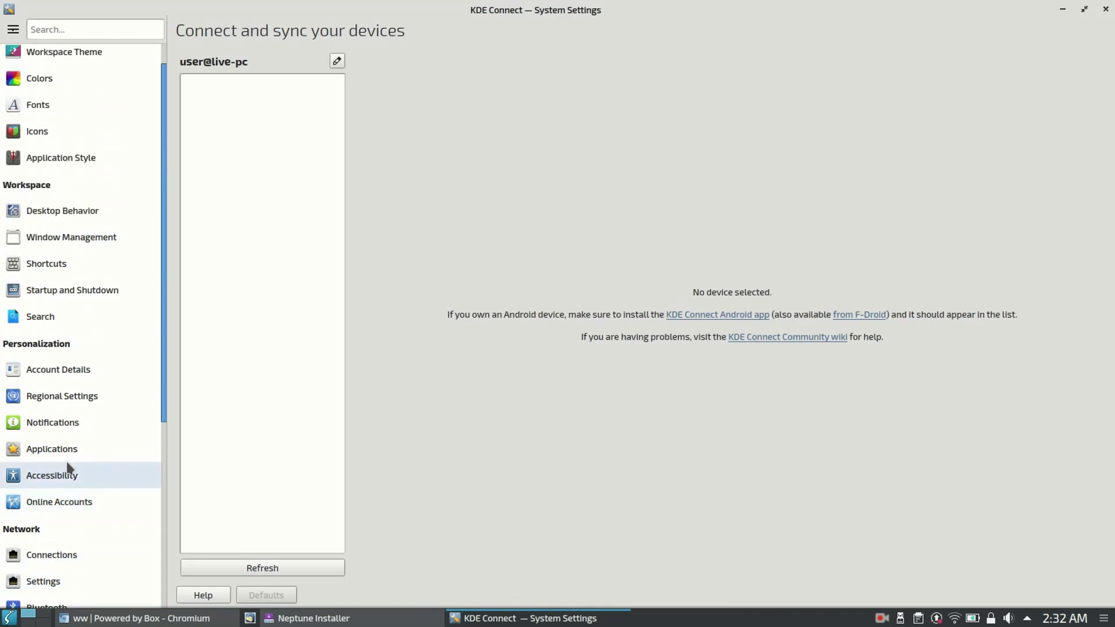
scroll(66, 462, "up", 1)
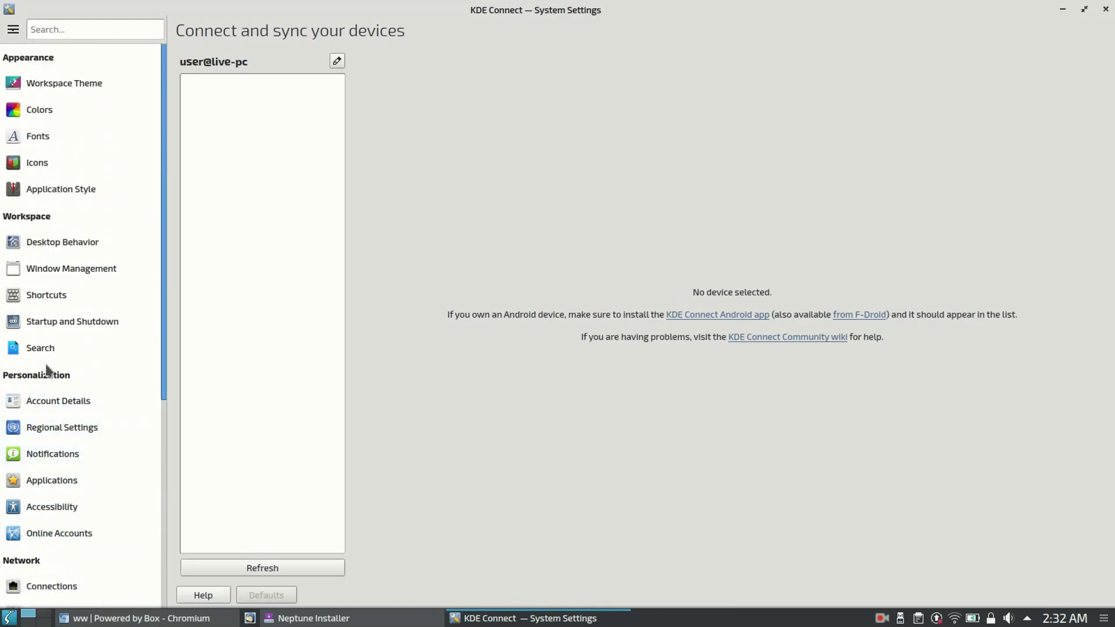
- View the application color schemes and the Look And Feel workspace themes, and close System Settings
left_click(40, 109)
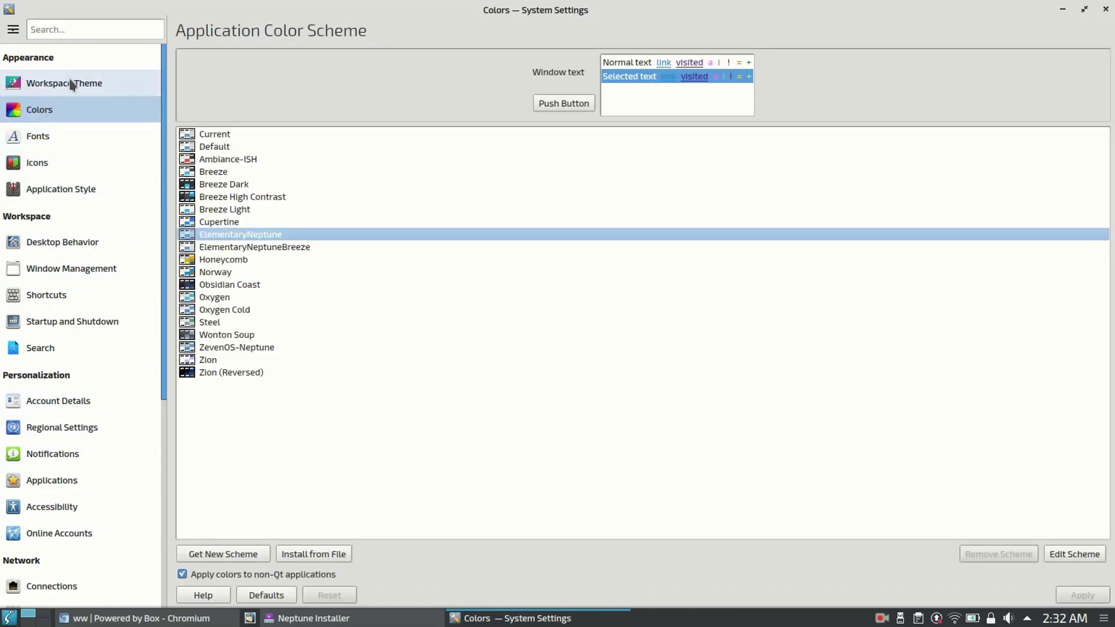
left_click(70, 84)
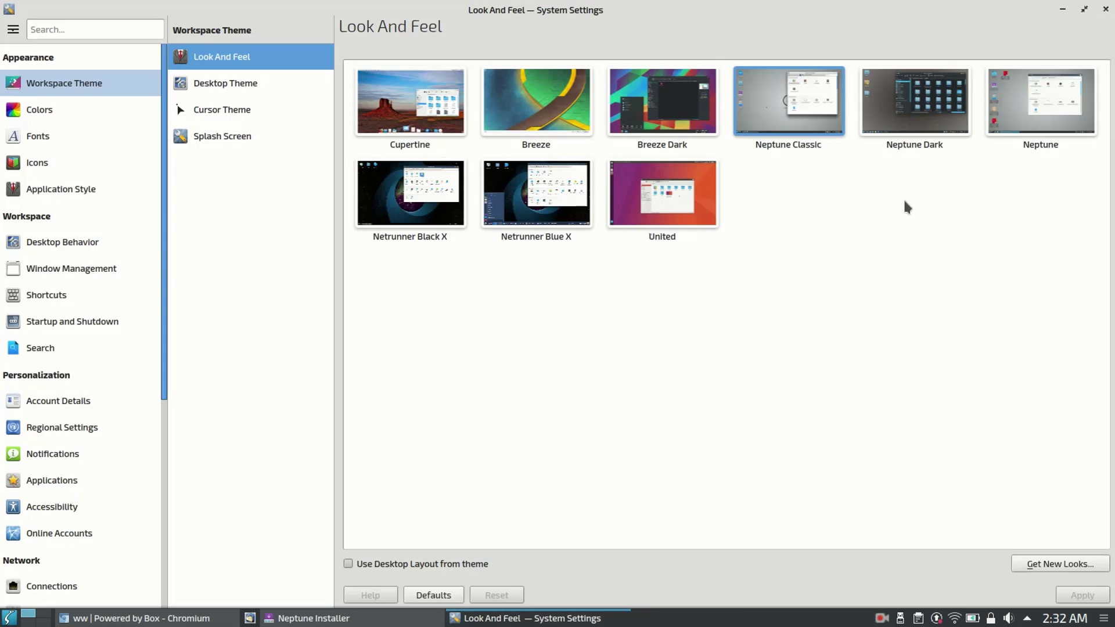
left_click(1106, 10)
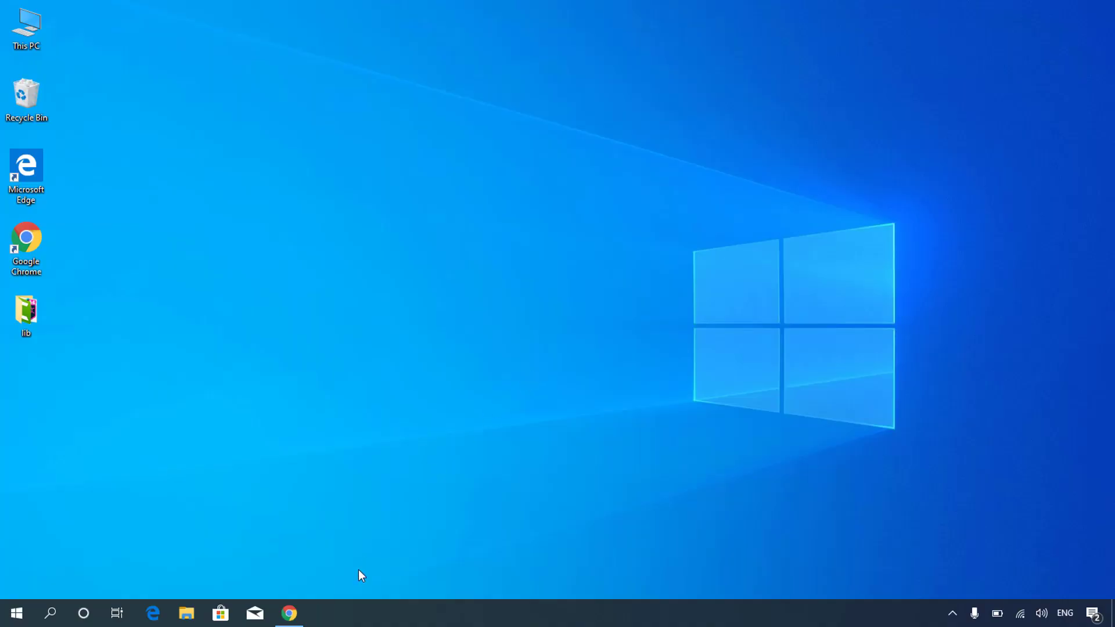
- Switch to Google Chrome and search the web for "neptune linux iso"
left_click(289, 613)
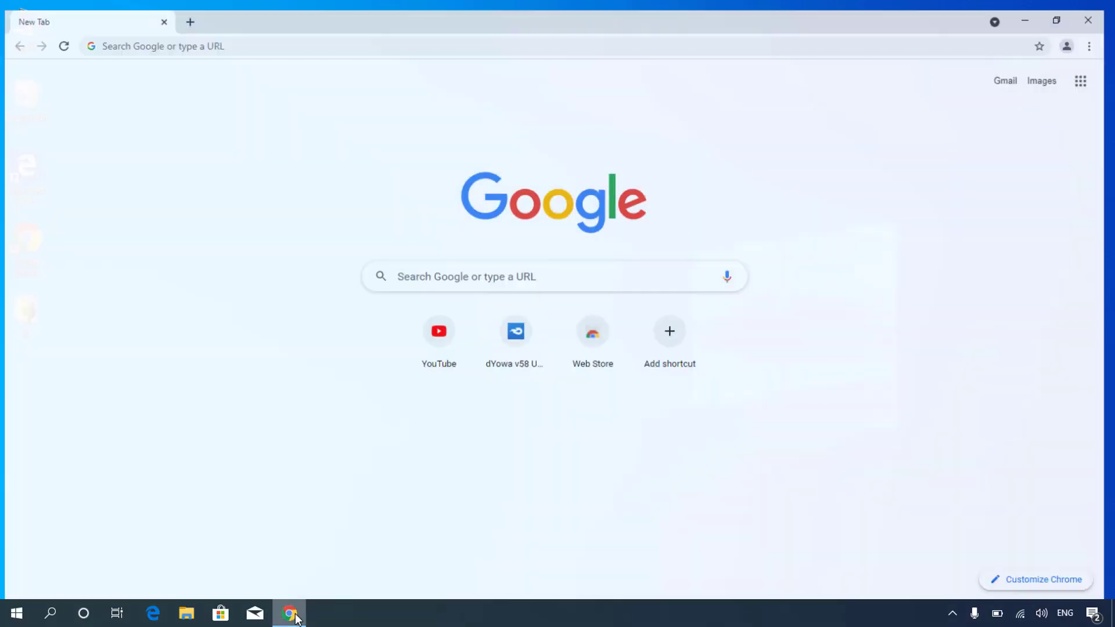
left_click(560, 36)
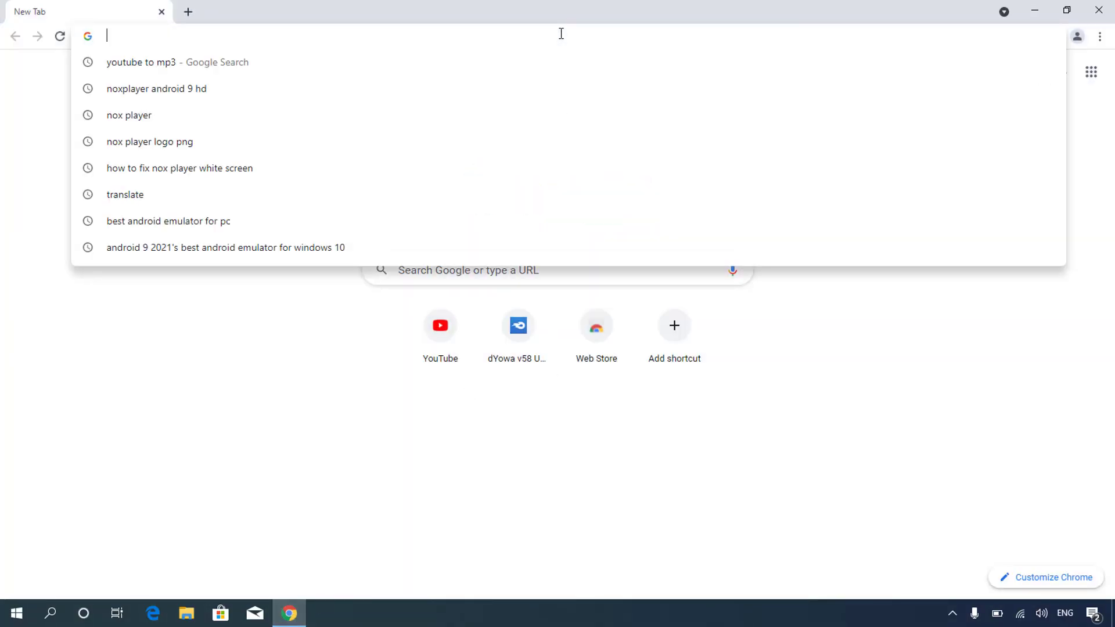
type("n")
type("eptun")
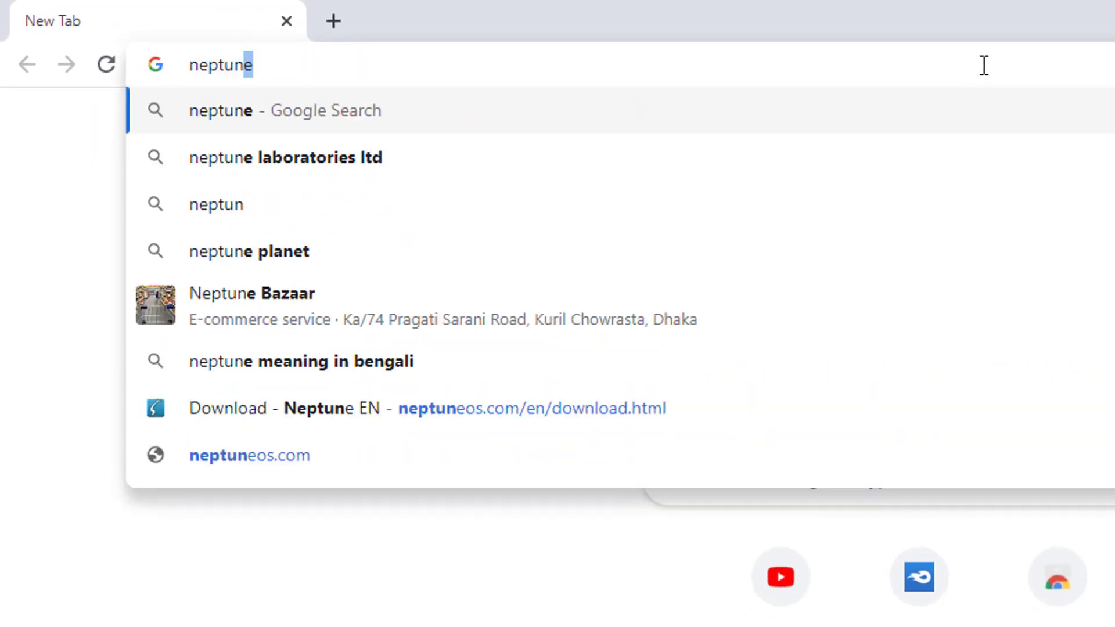
type("e linux iso")
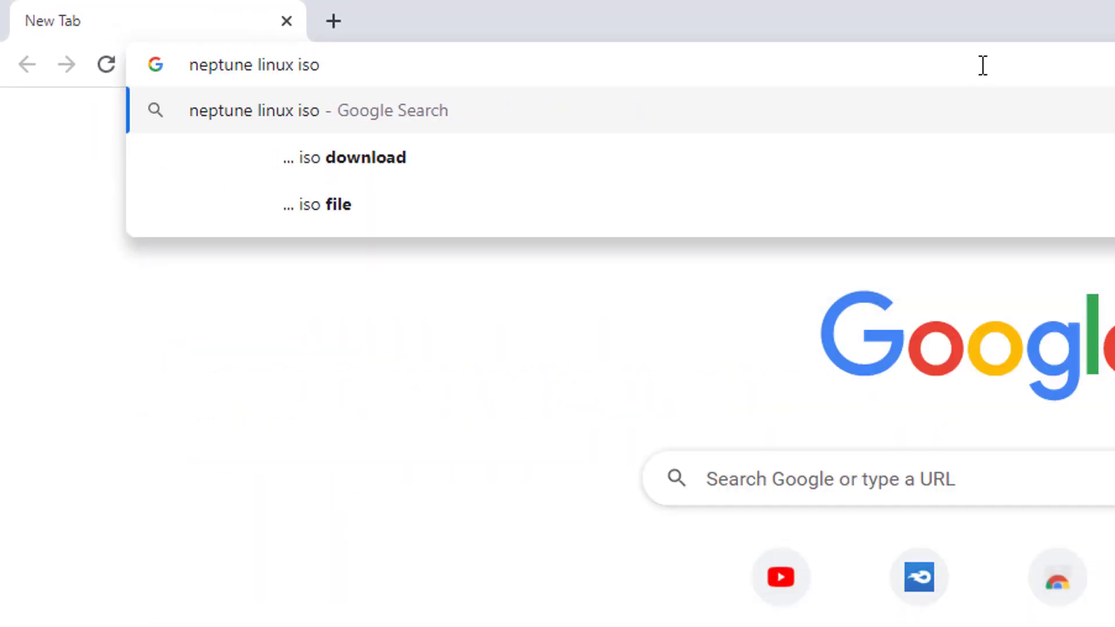
key("Return")
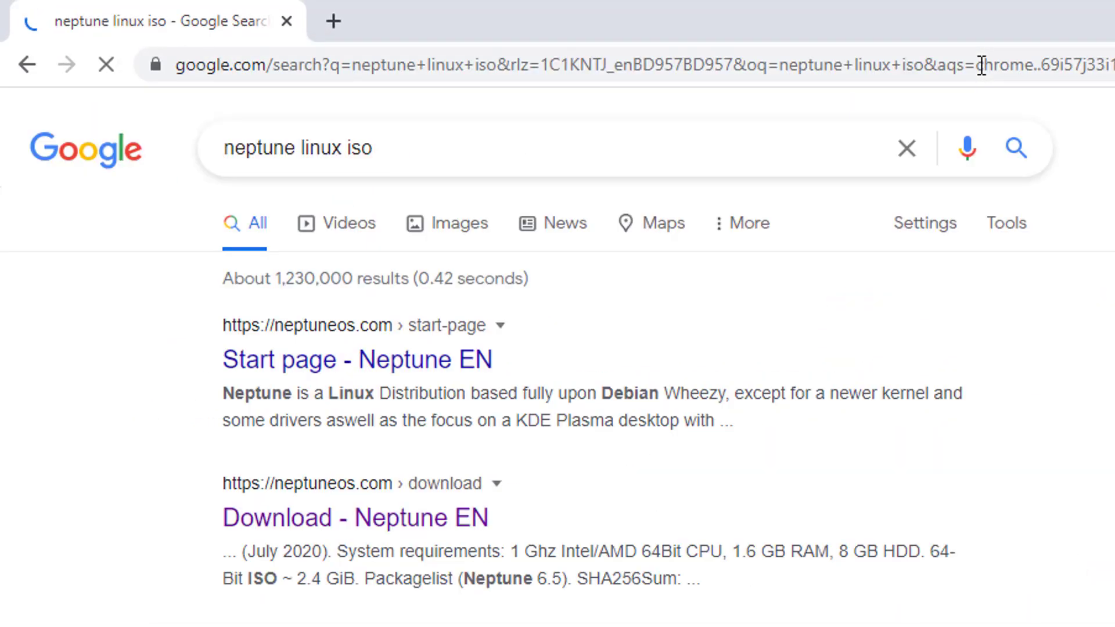
- Open the Neptune website's download page and download the Neptune 6.5 ISO from the DE Server
left_click(428, 360)
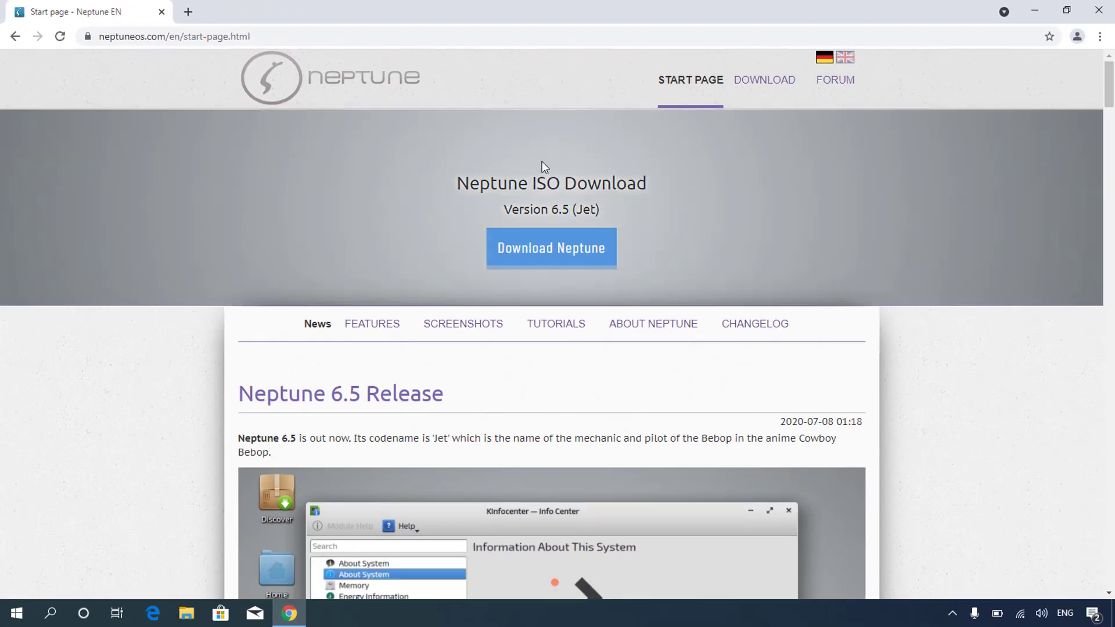
left_click(764, 82)
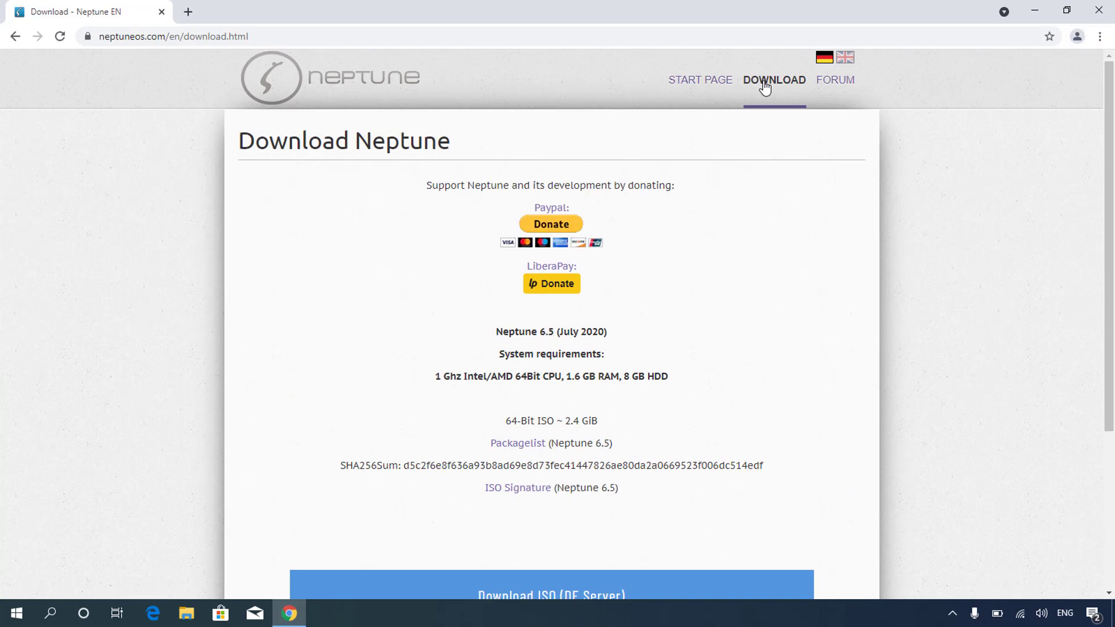
scroll(722, 202, "down", 3)
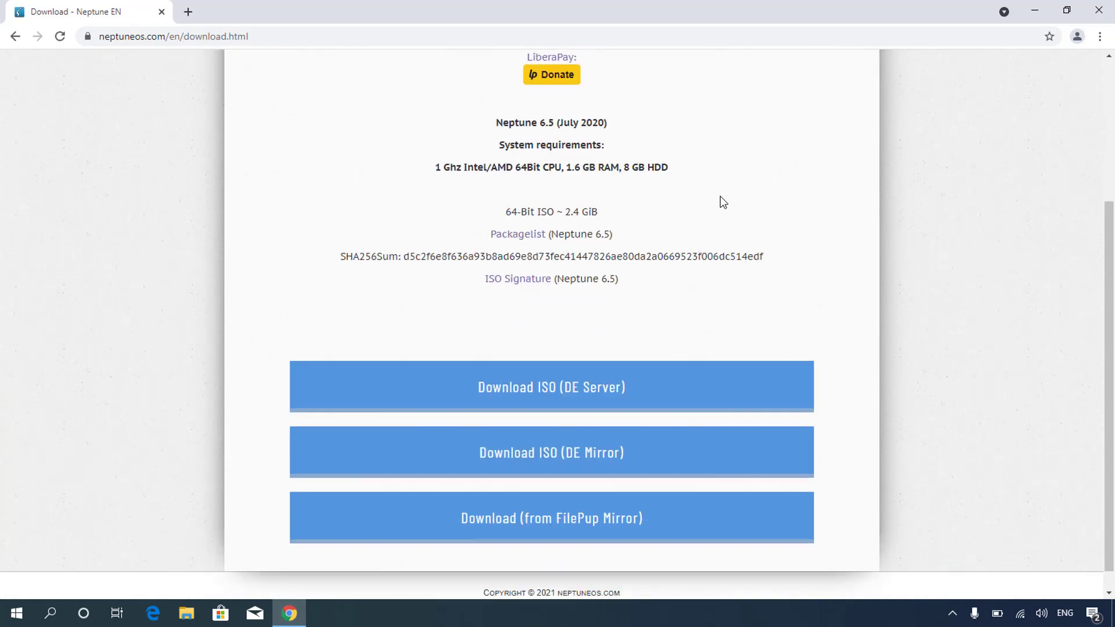
scroll(721, 201, "down", 1)
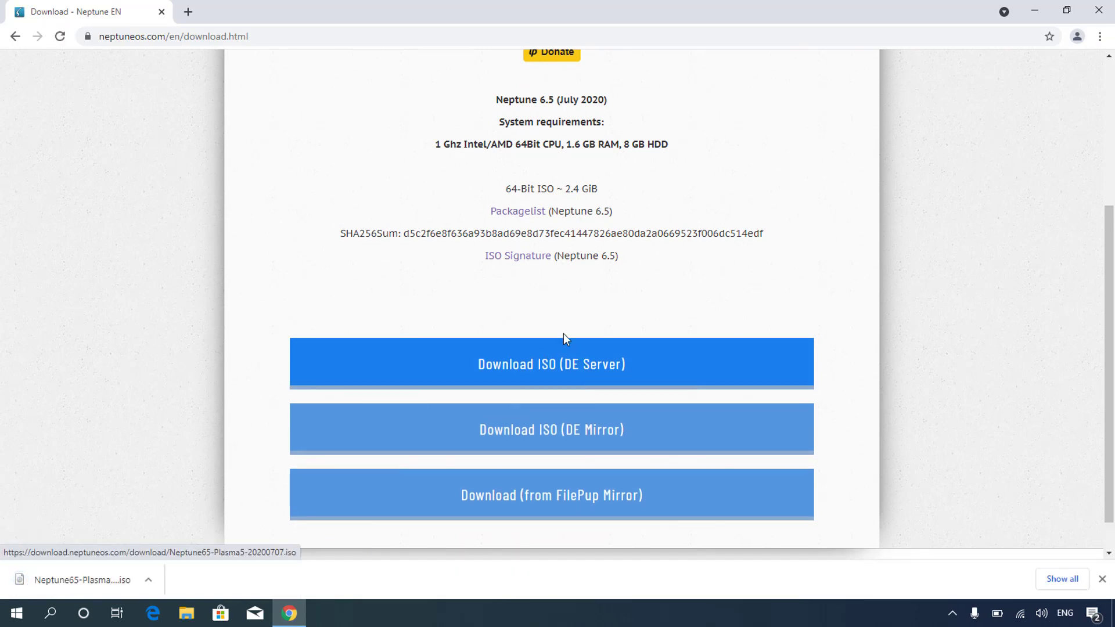
- Search the web for "rufus" in a new browser tab
left_click(187, 12)
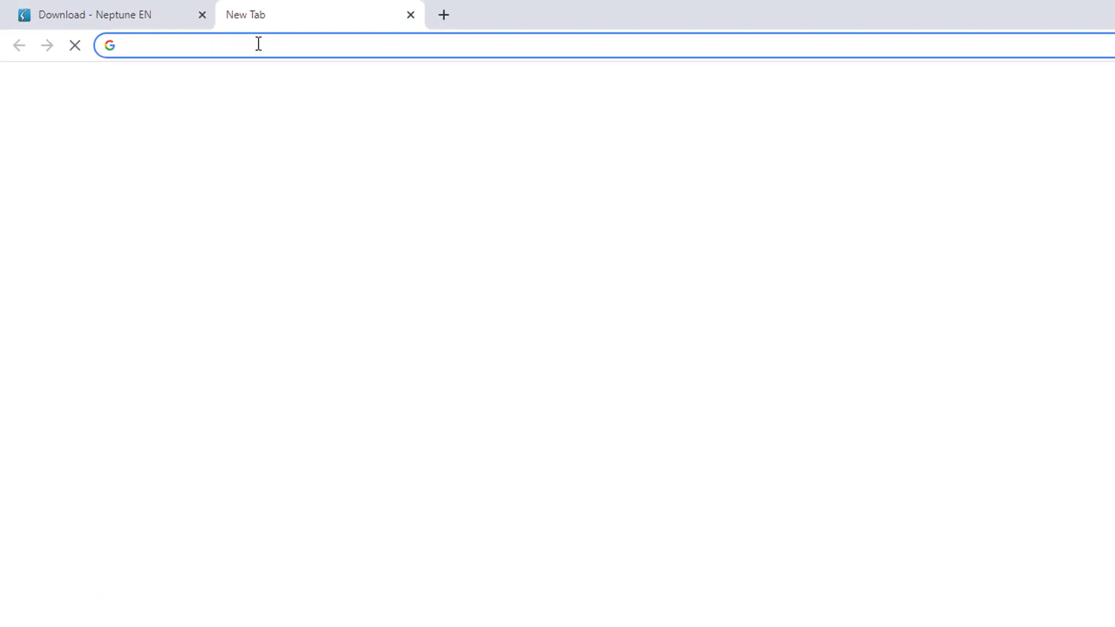
left_click(207, 36)
type("rufus")
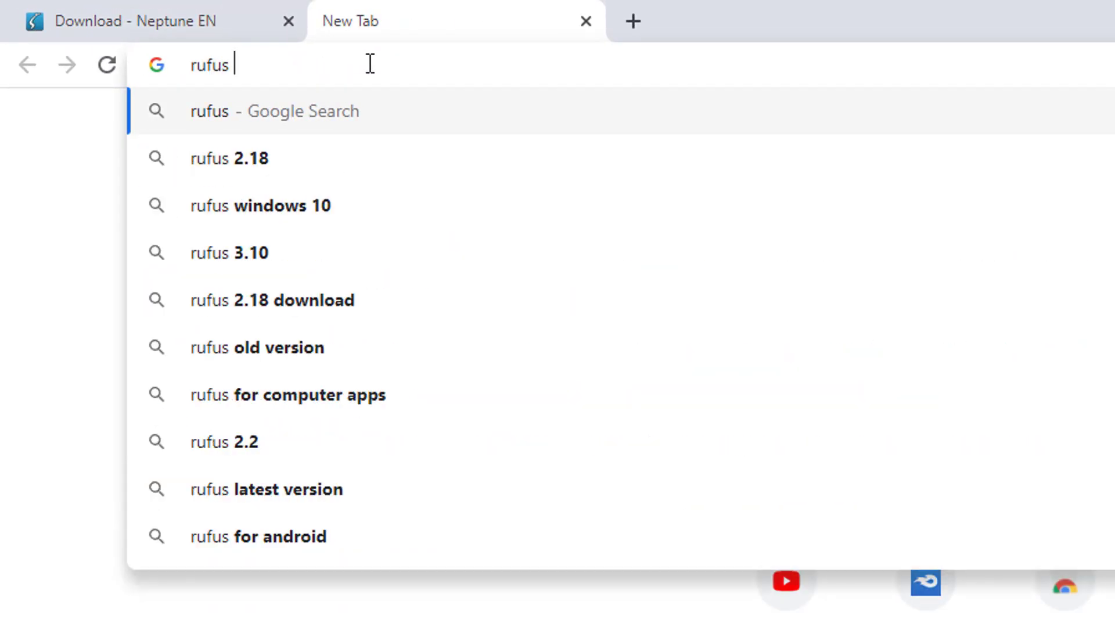
key("Return")
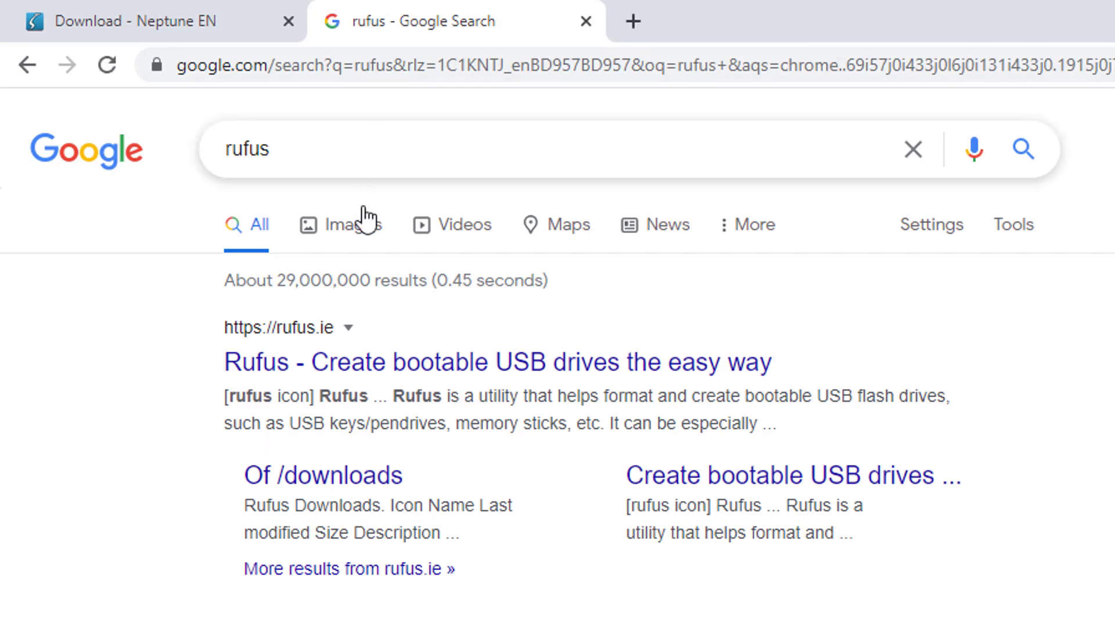
- Open the Rufus website, download Rufus 3.14 and minimize the browser to return to the desktop
left_click(398, 366)
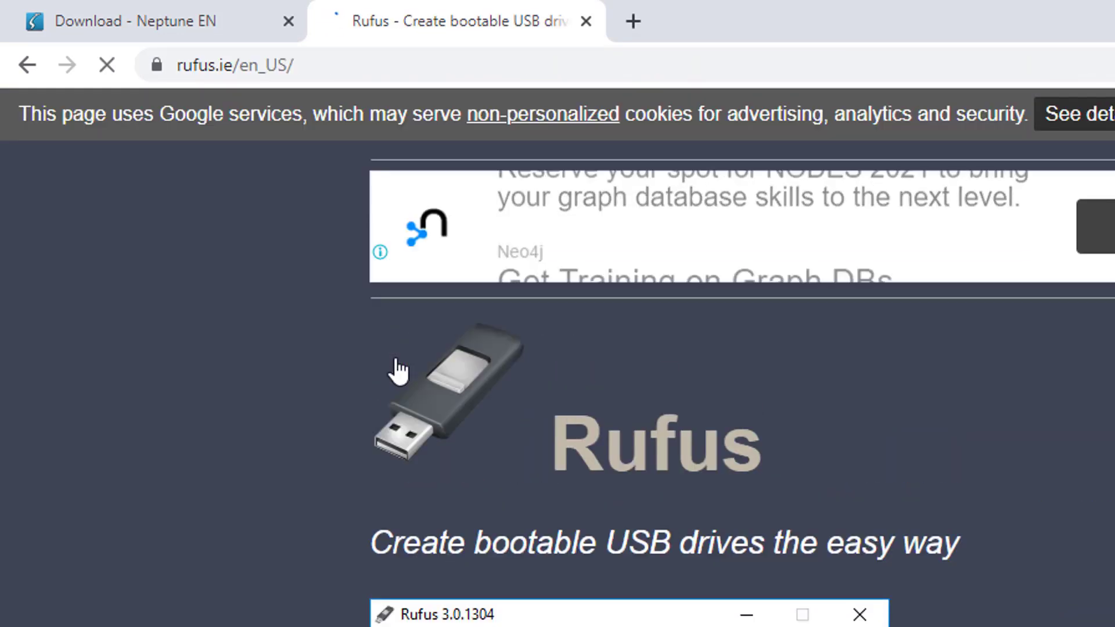
scroll(400, 370, "down", 2)
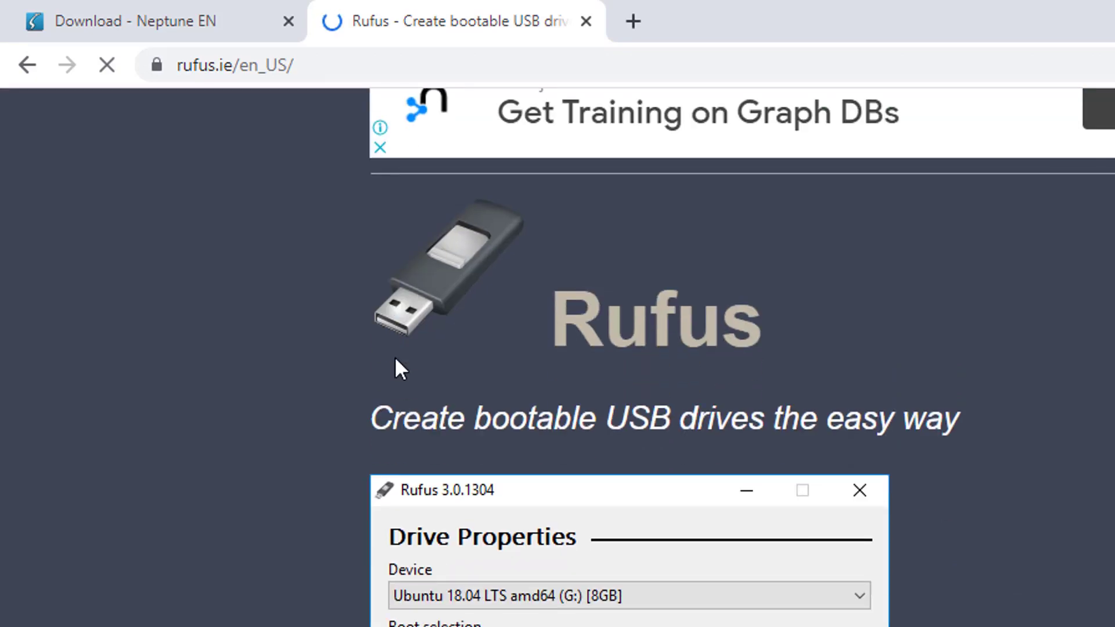
scroll(395, 357, "down", 18)
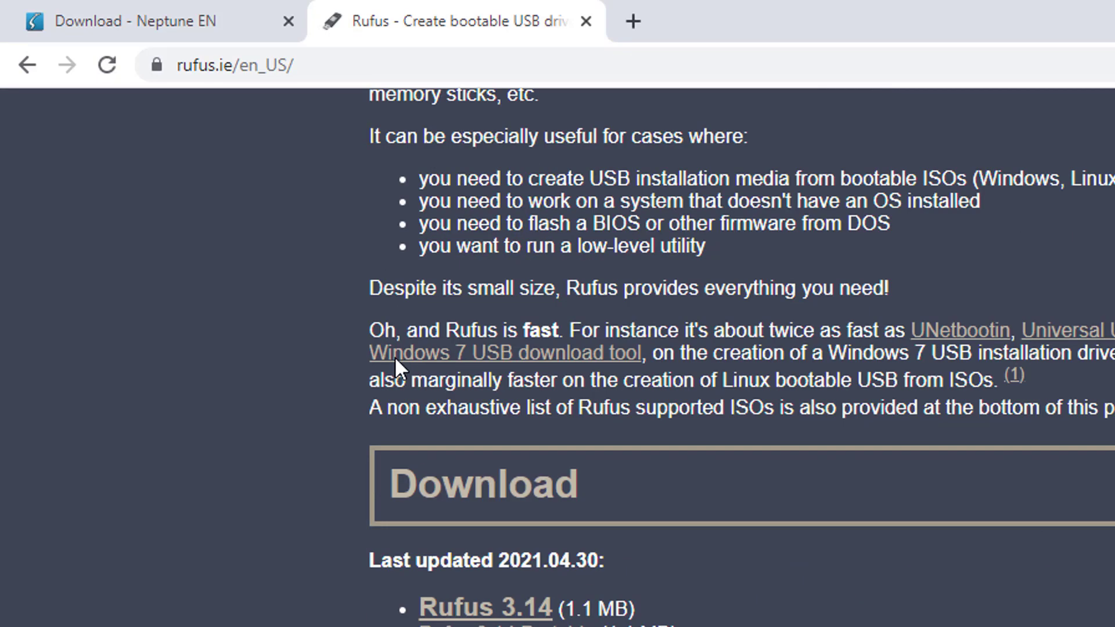
scroll(394, 357, "down", 2)
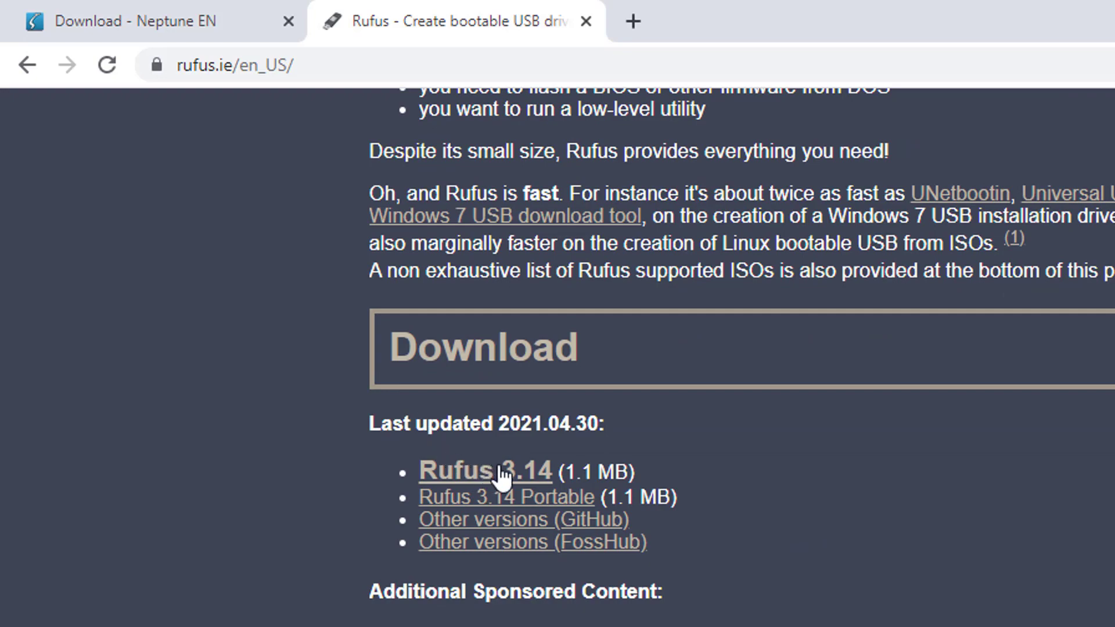
left_click(501, 473)
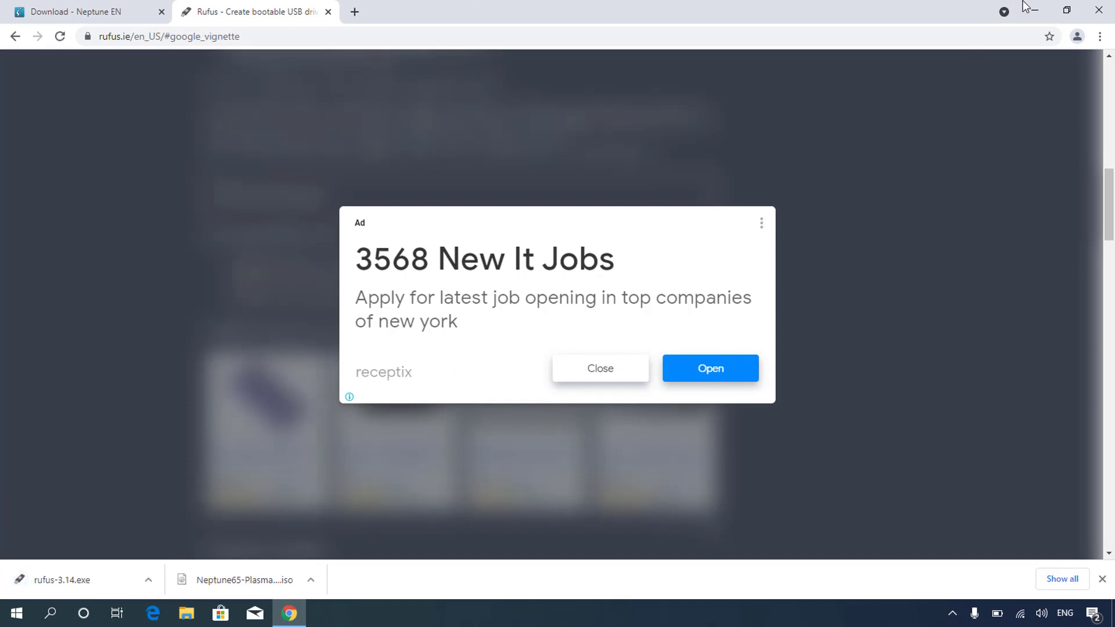
left_click(1029, 9)
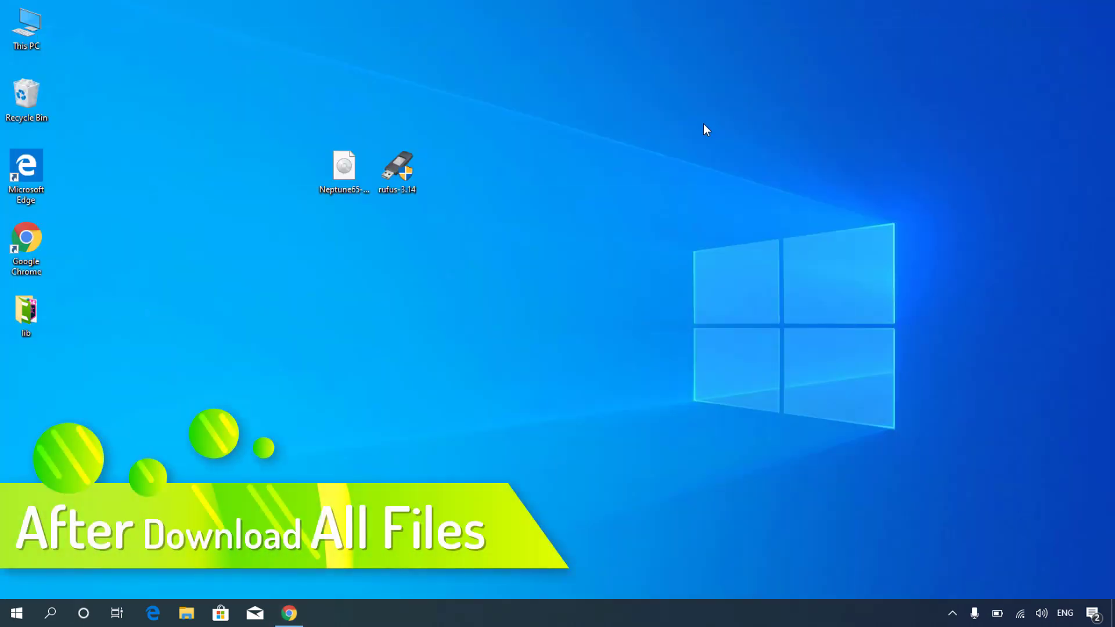
- Launch rufus-3.14 from the desktop and choose the NO_LABEL (D:) [64 GB] drive as the device
right_click(399, 178)
left_click(384, 182)
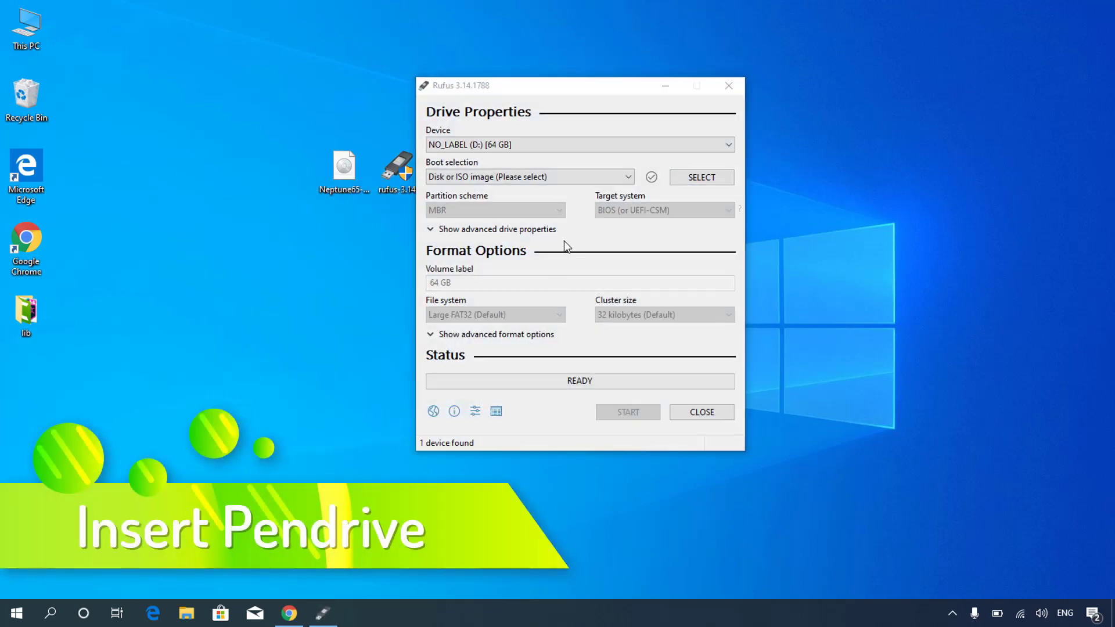
left_click(608, 145)
left_click(517, 157)
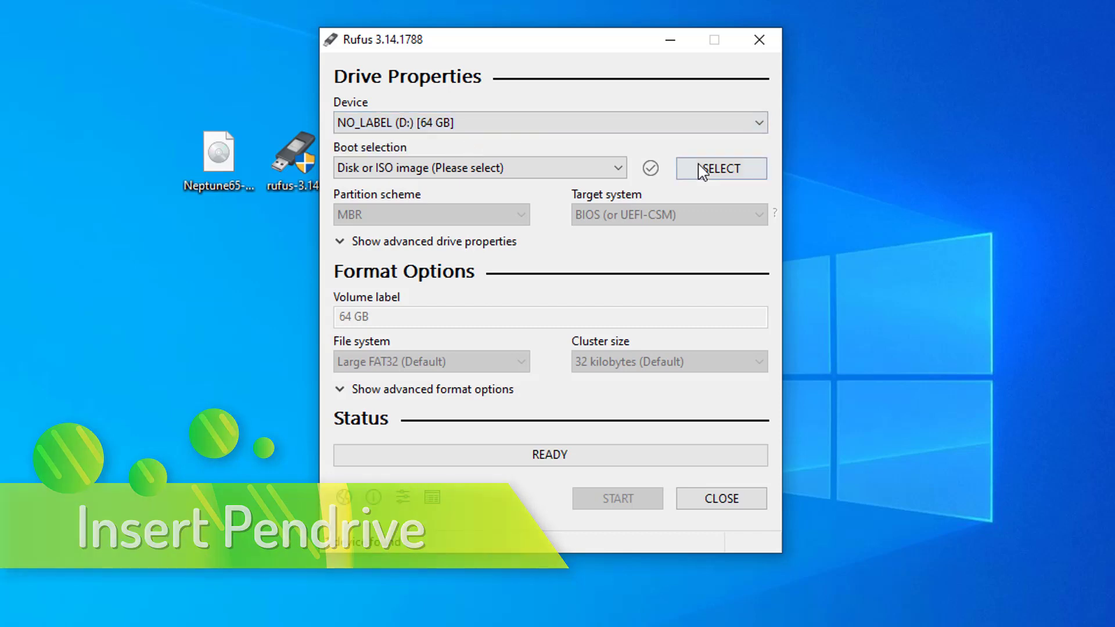
- Load the Neptune65-Plasma5-20200707 ISO from the Desktop folder as the boot image
left_click(739, 173)
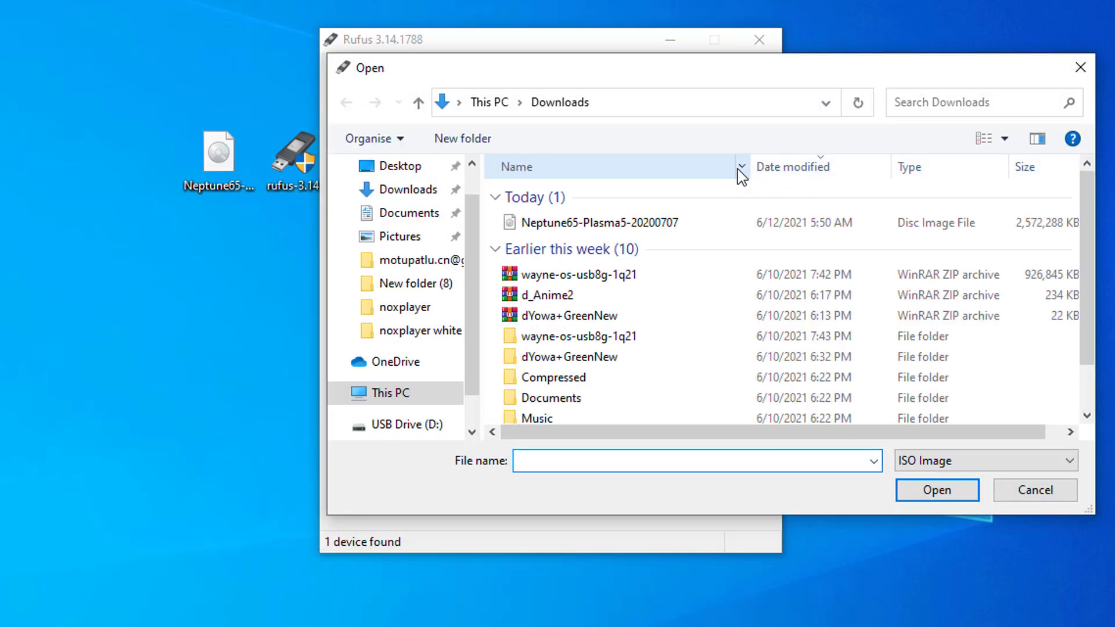
left_click(408, 173)
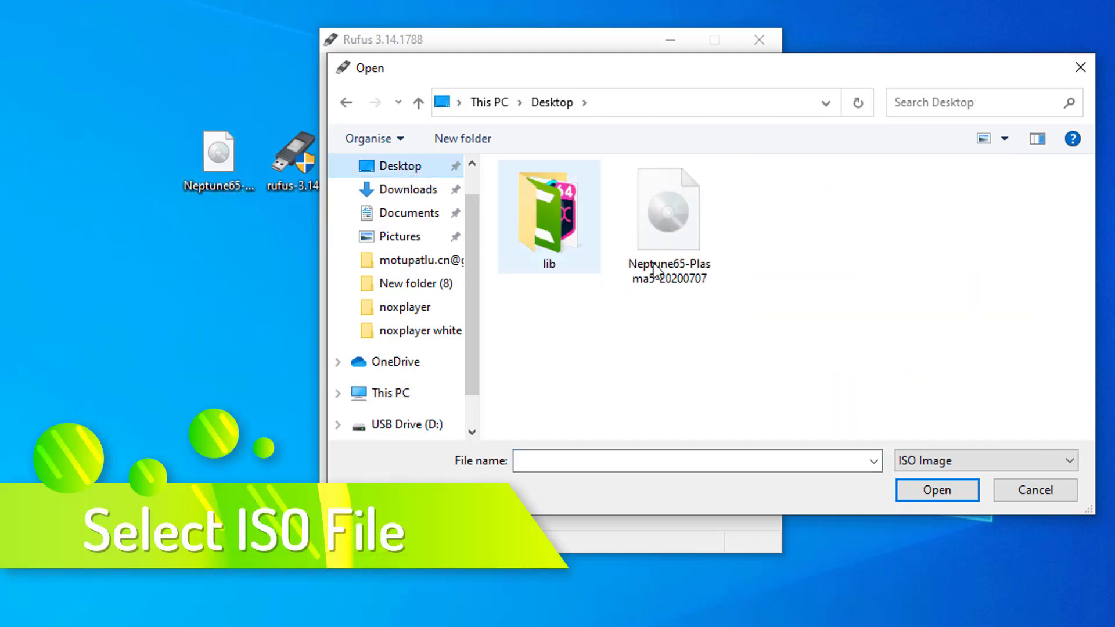
left_click(688, 218)
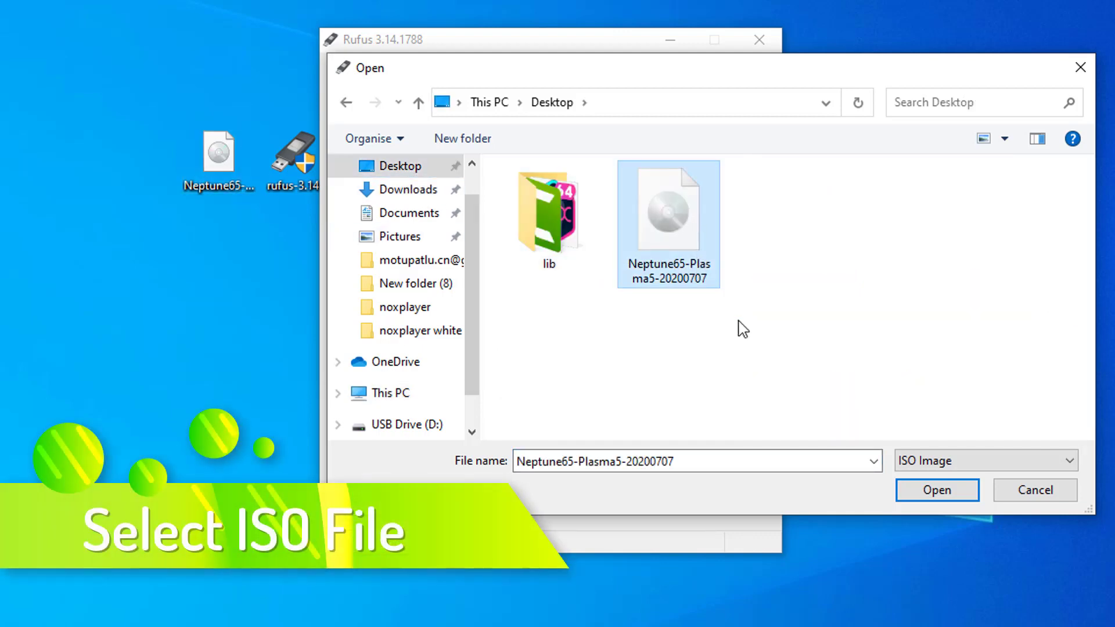
left_click(936, 491)
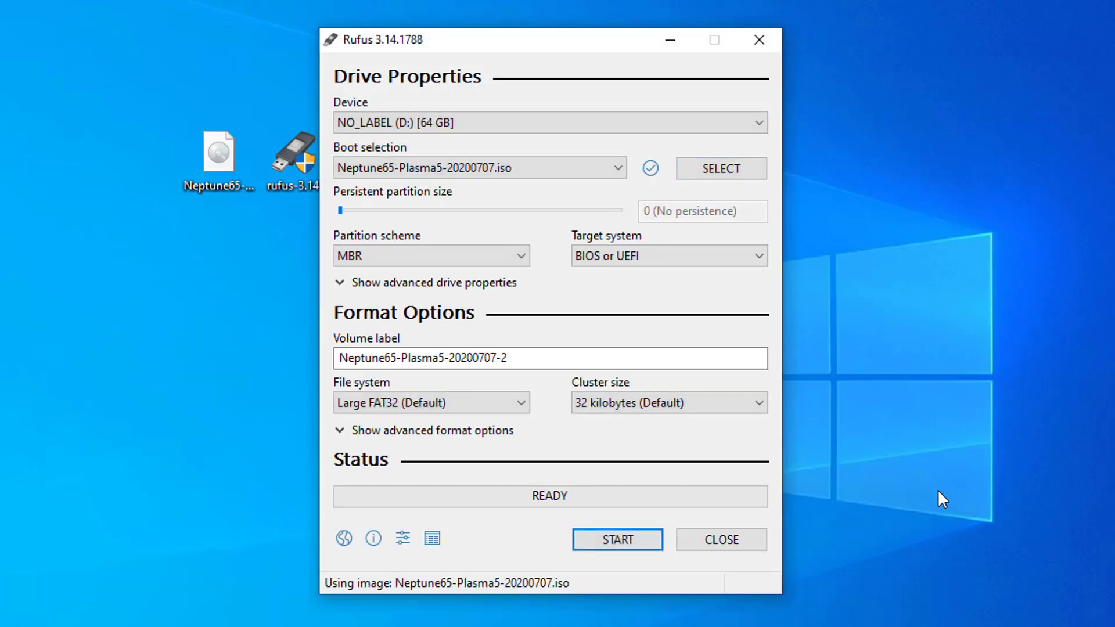
- Choose the MBR partition scheme and the BIOS or UEFI target system
left_click(474, 255)
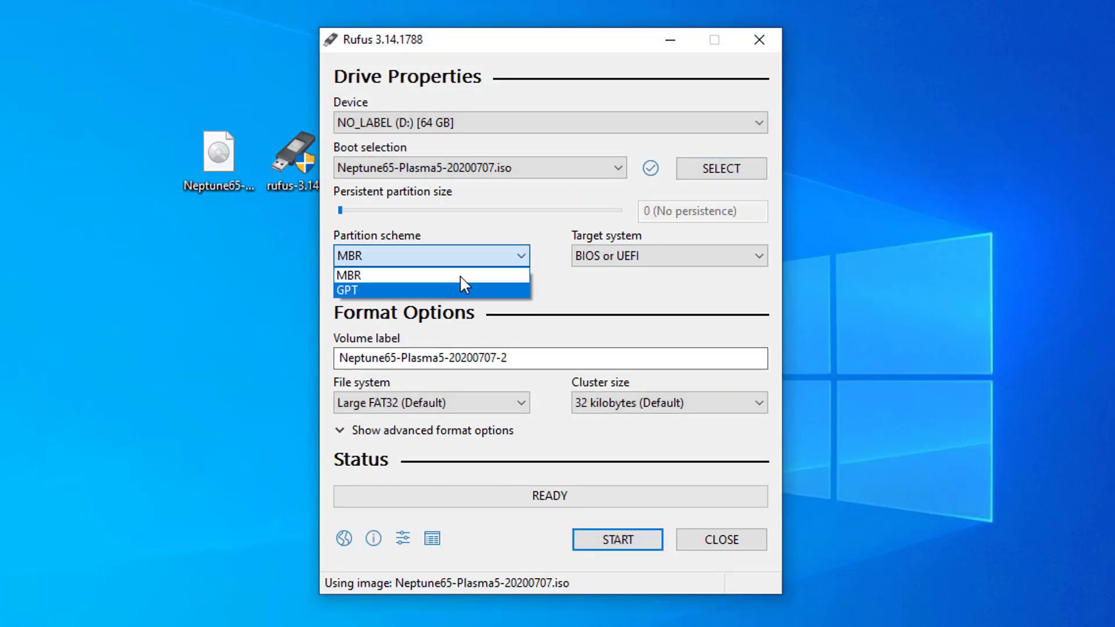
left_click(377, 276)
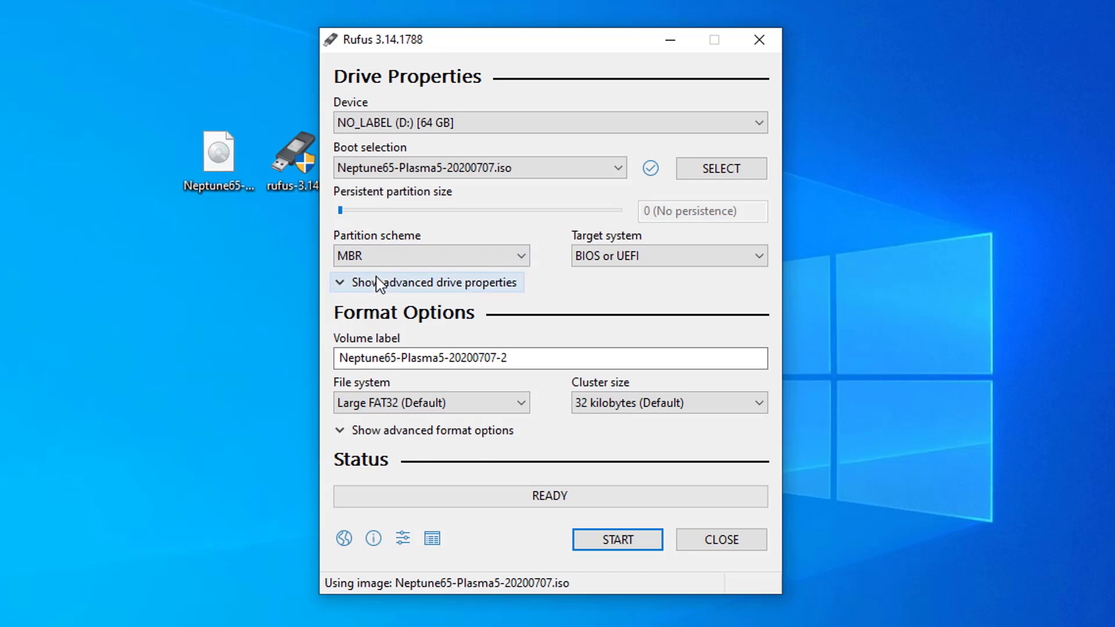
left_click(622, 264)
left_click(623, 273)
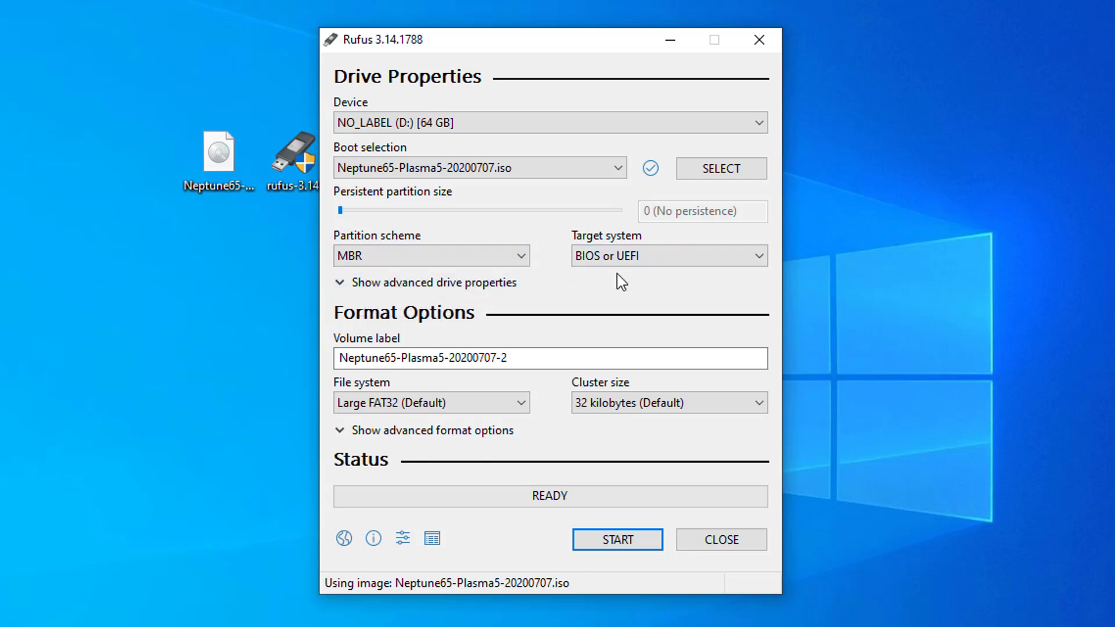
- Write the image to the USB drive in ISO Image mode, accepting the data erasure, and close Rufus
left_click(621, 540)
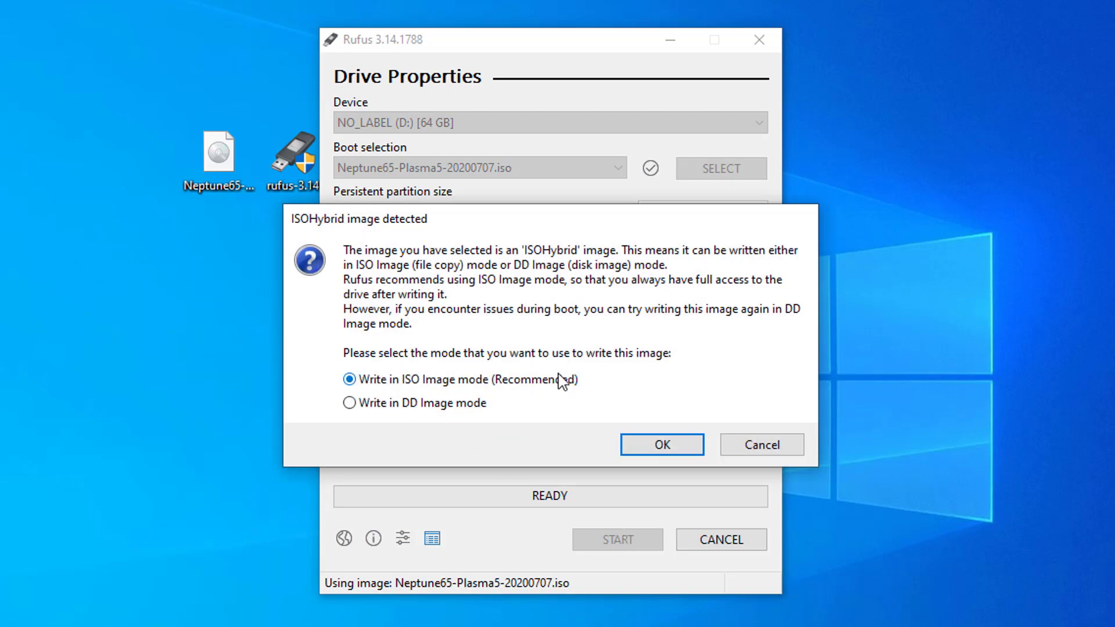
left_click(668, 447)
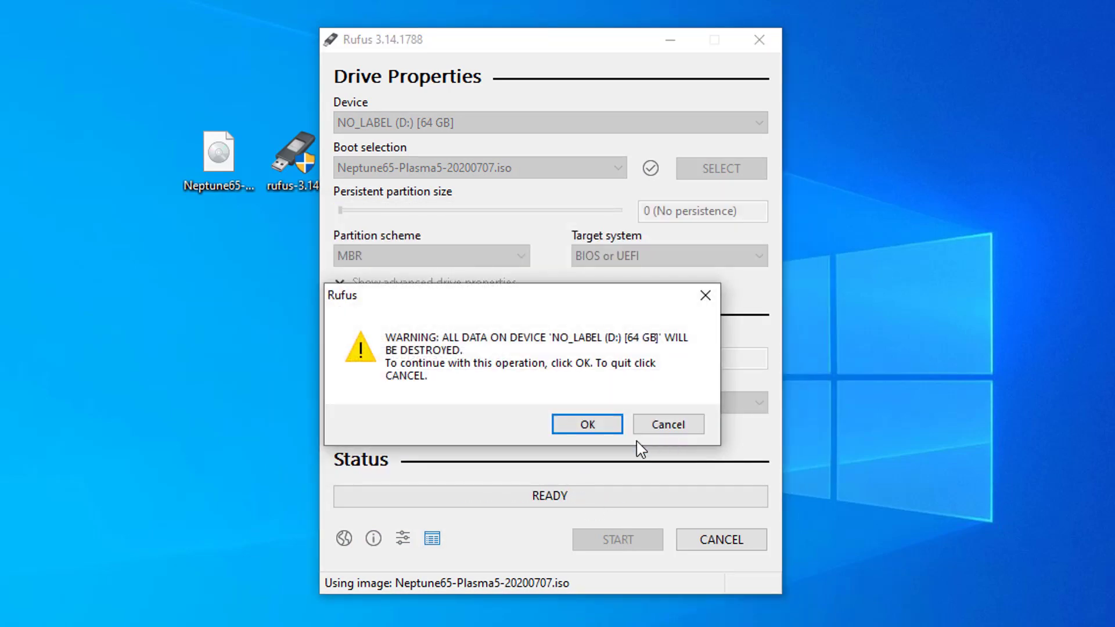
left_click(589, 427)
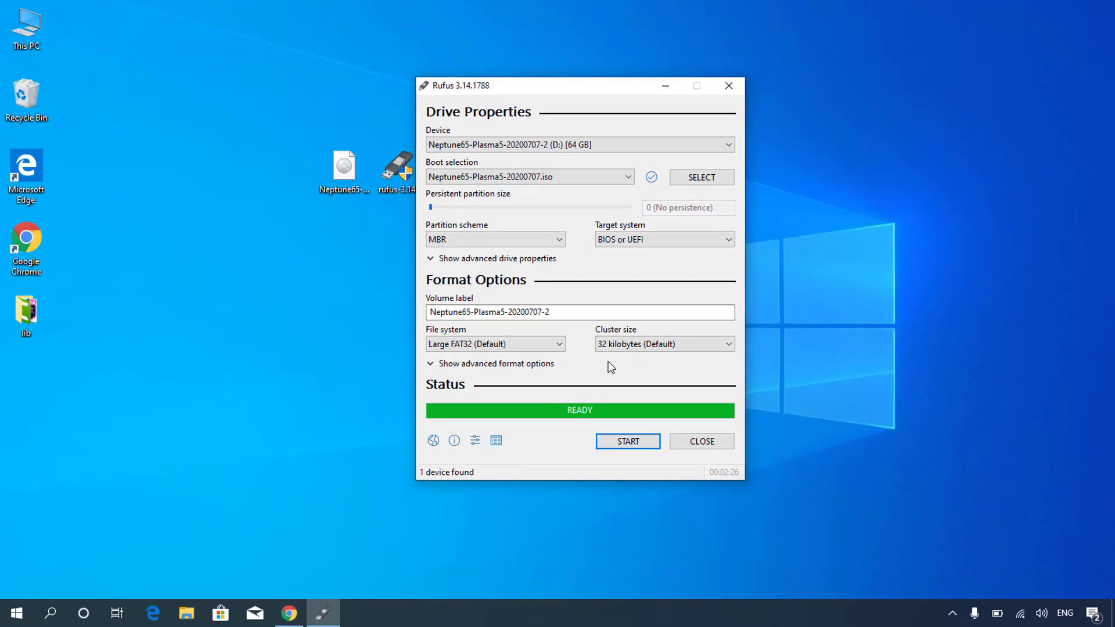
left_click(702, 442)
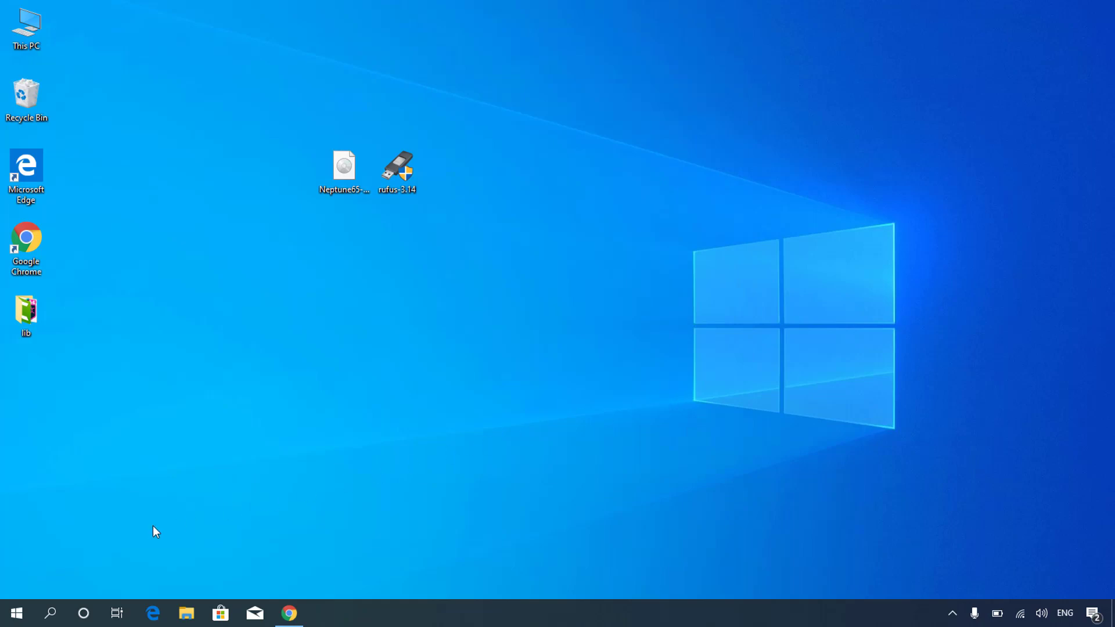
- Restart the Windows computer
left_click(19, 616)
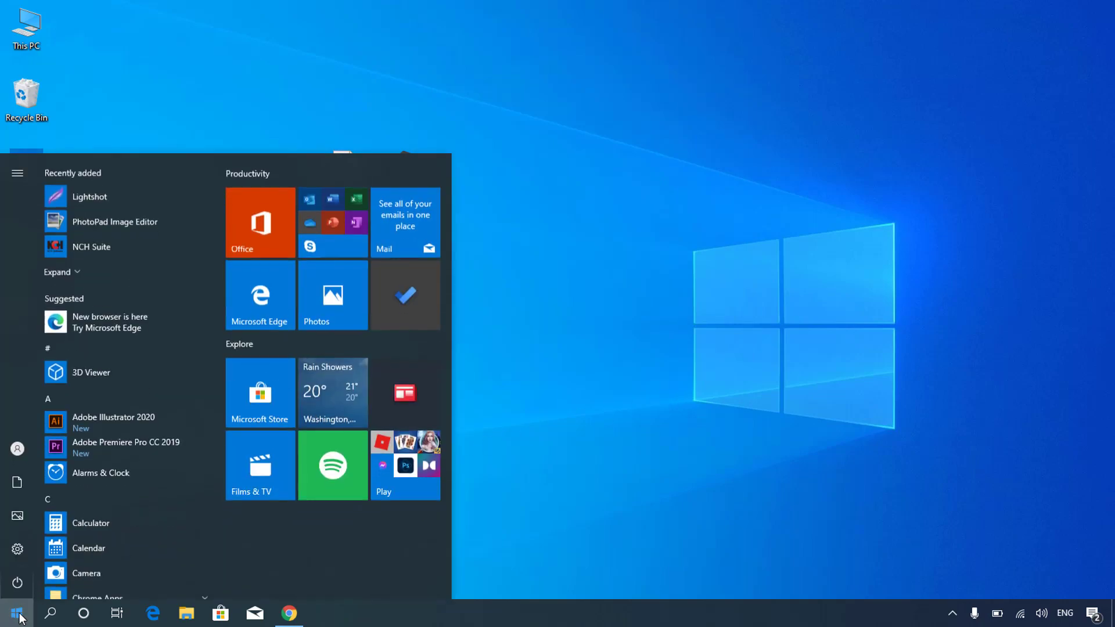
left_click(18, 587)
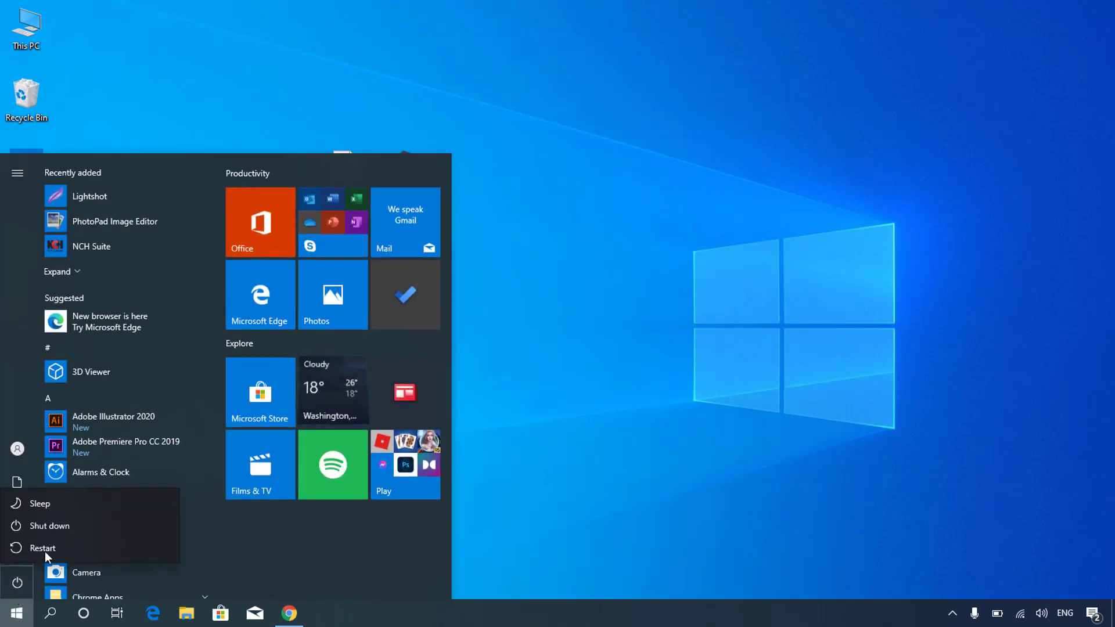
left_click(129, 530)
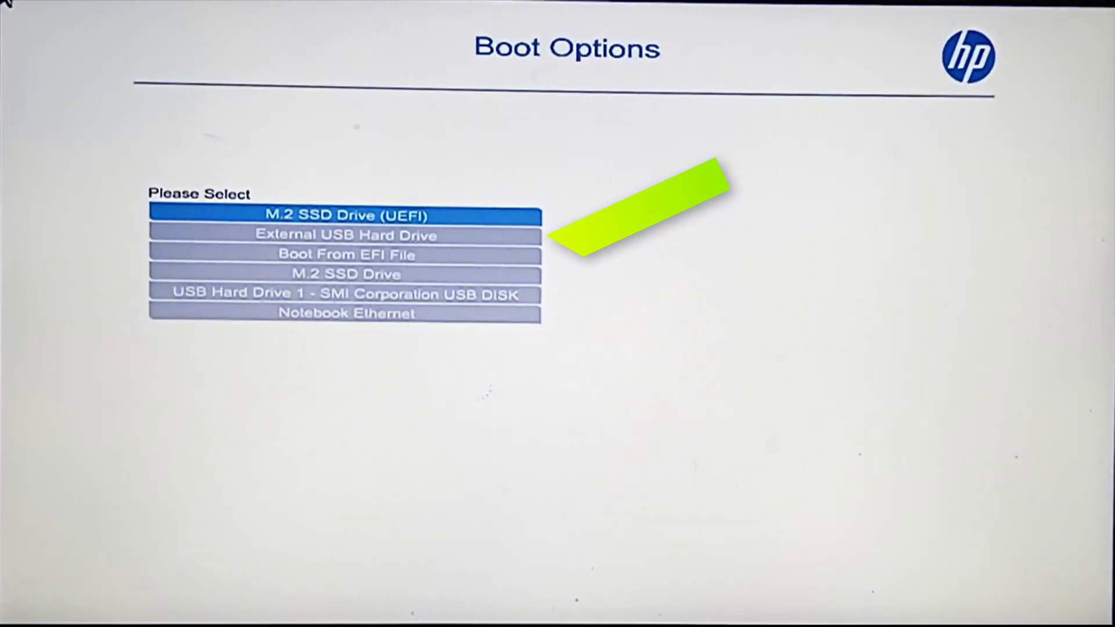
- Boot from the External USB Hard Drive and start Neptune Live (English)
key("Down")
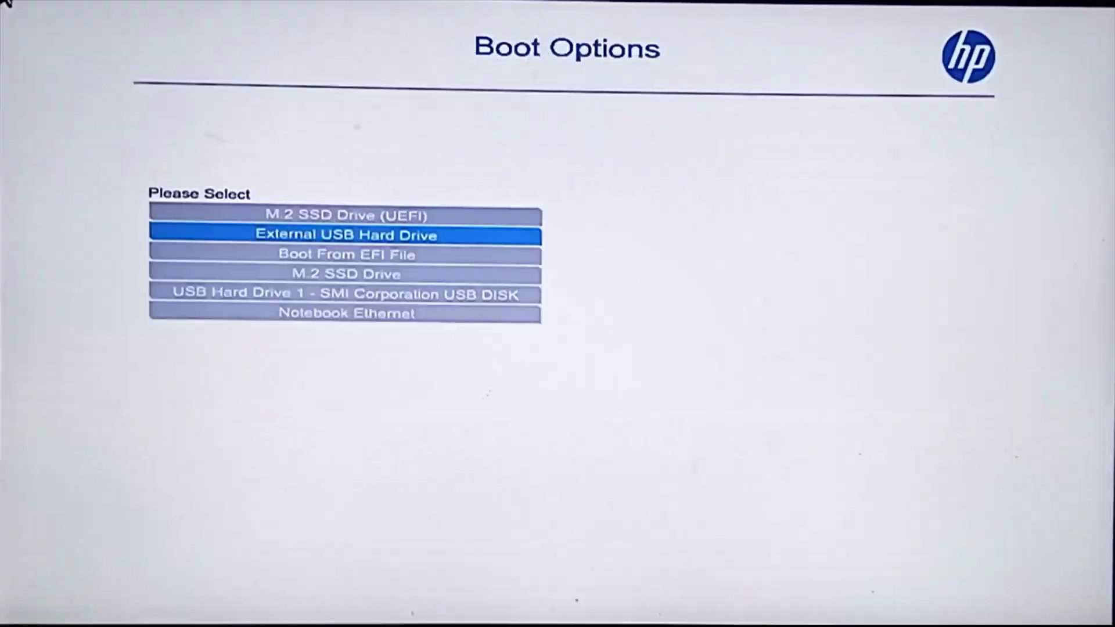
key("Return")
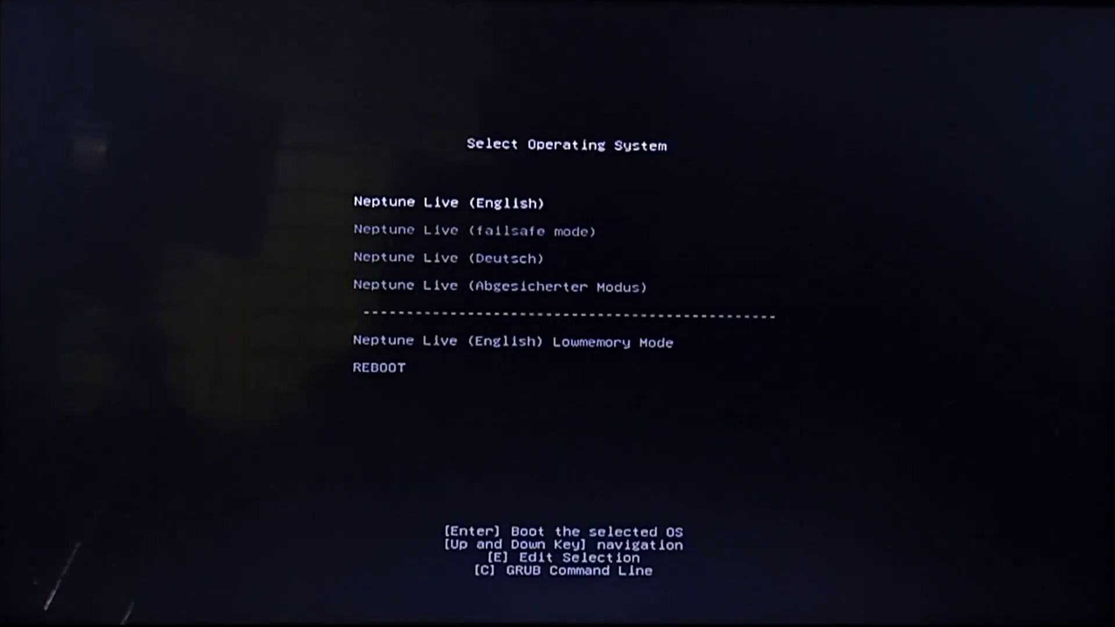
key("Down")
key("Up")
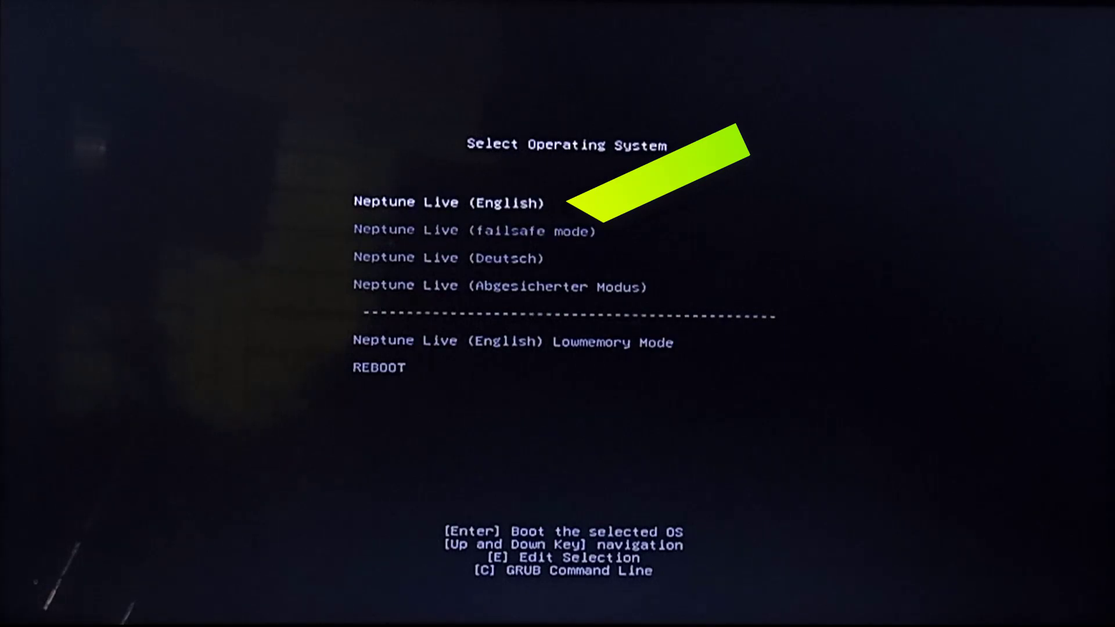
key("Return")
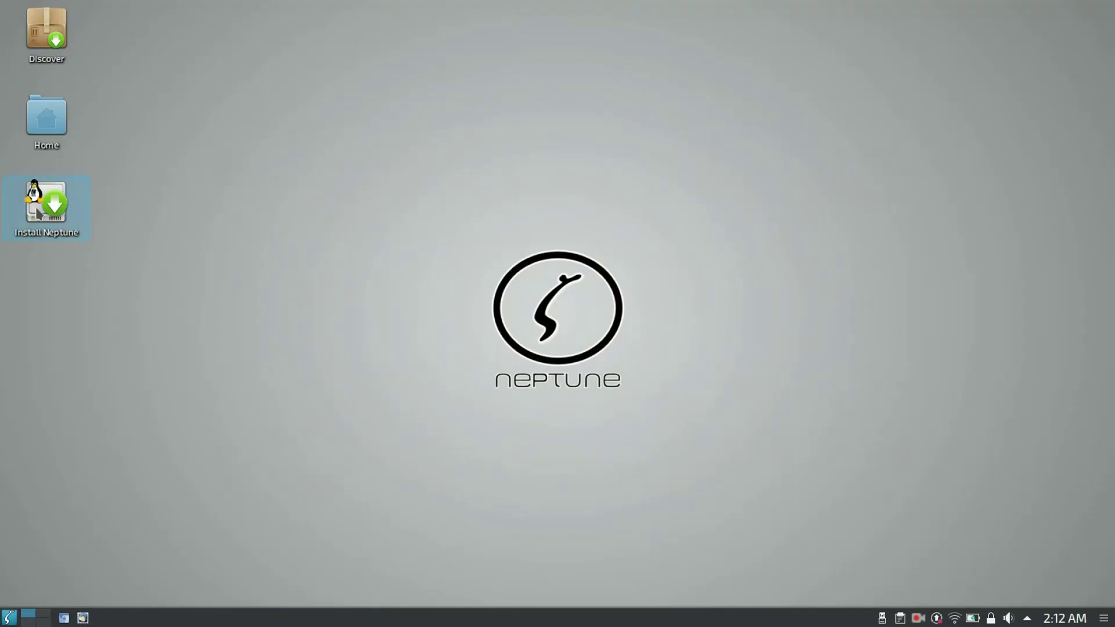
- Launch the Neptune installer and accept American English, the America/New York location and the default English (US) keyboard layout
double_click(38, 213)
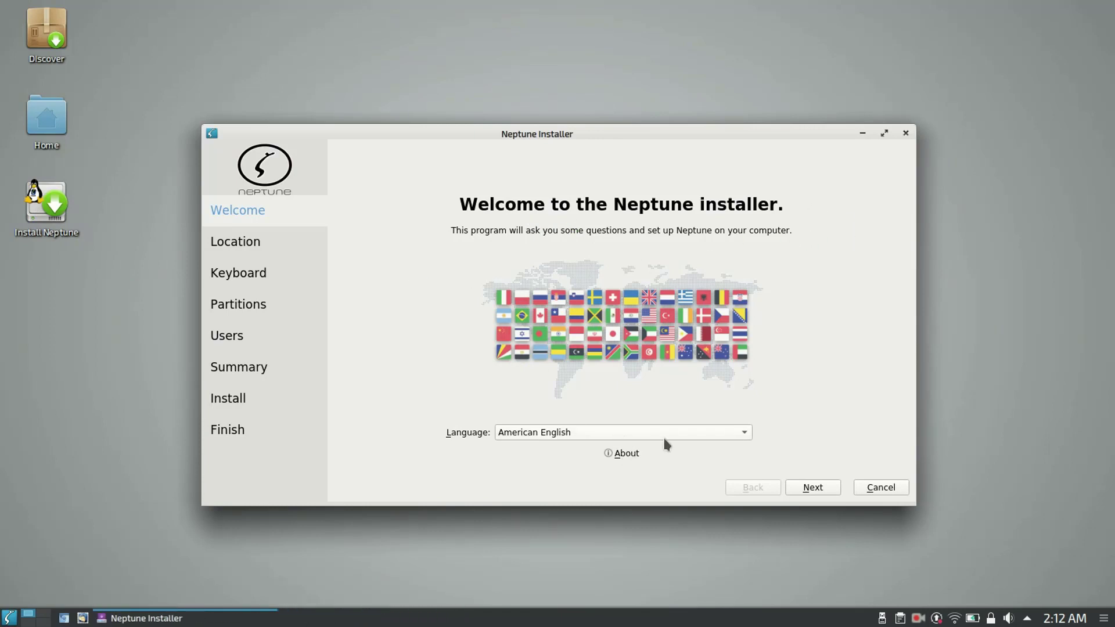
left_click(813, 488)
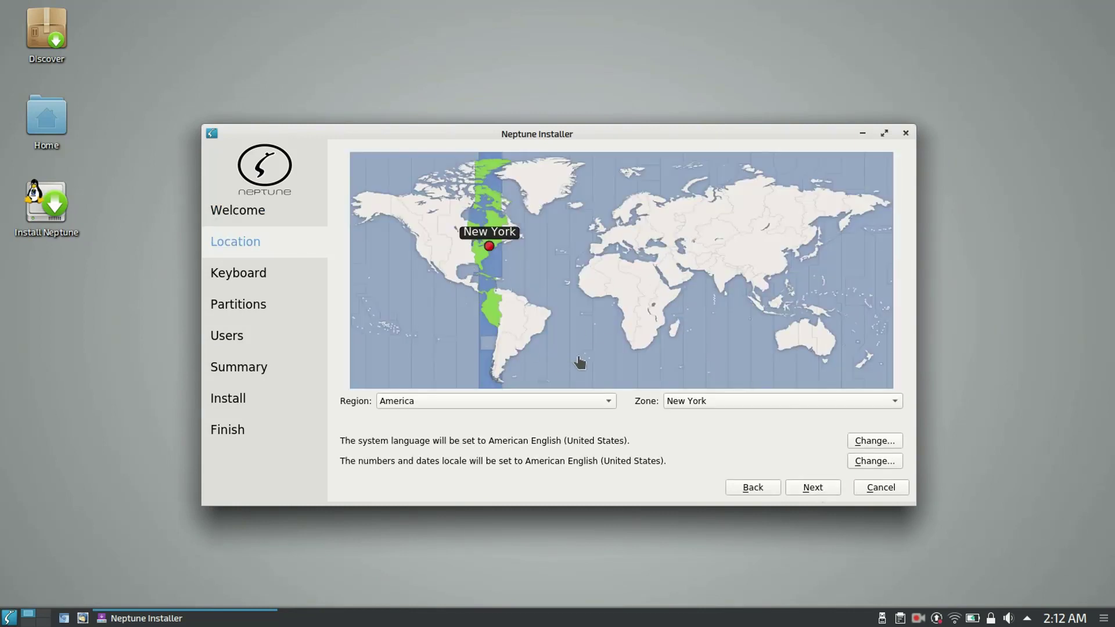
left_click(812, 488)
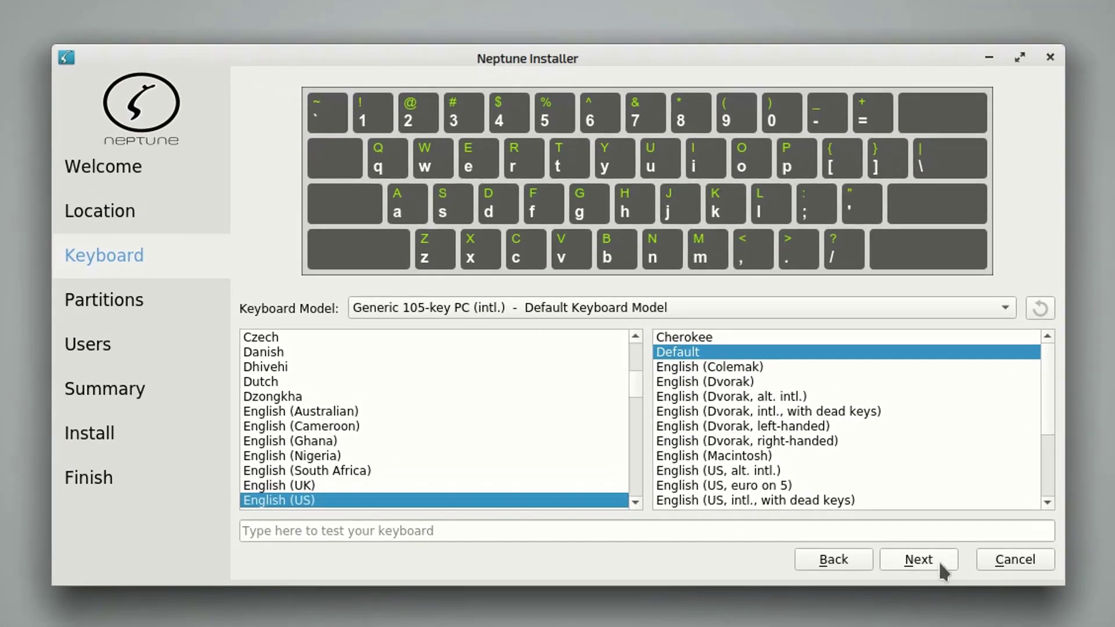
left_click(941, 566)
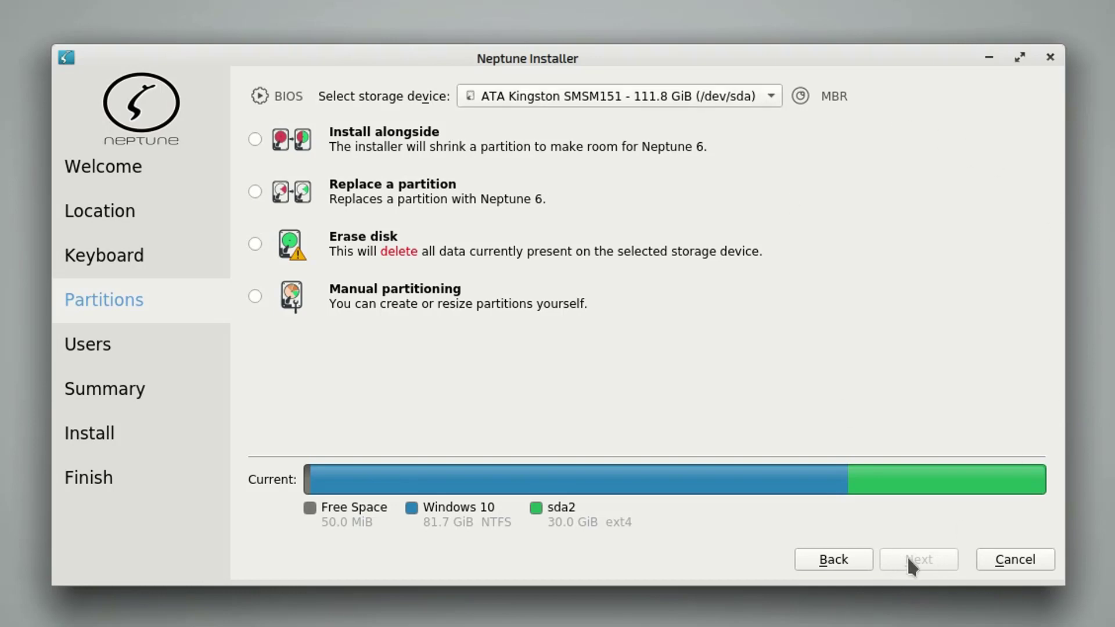
- Choose the ATA Kingston SMSM151 - 111.8 GiB (/dev/sda) disk as the storage device for the installation
left_click(771, 94)
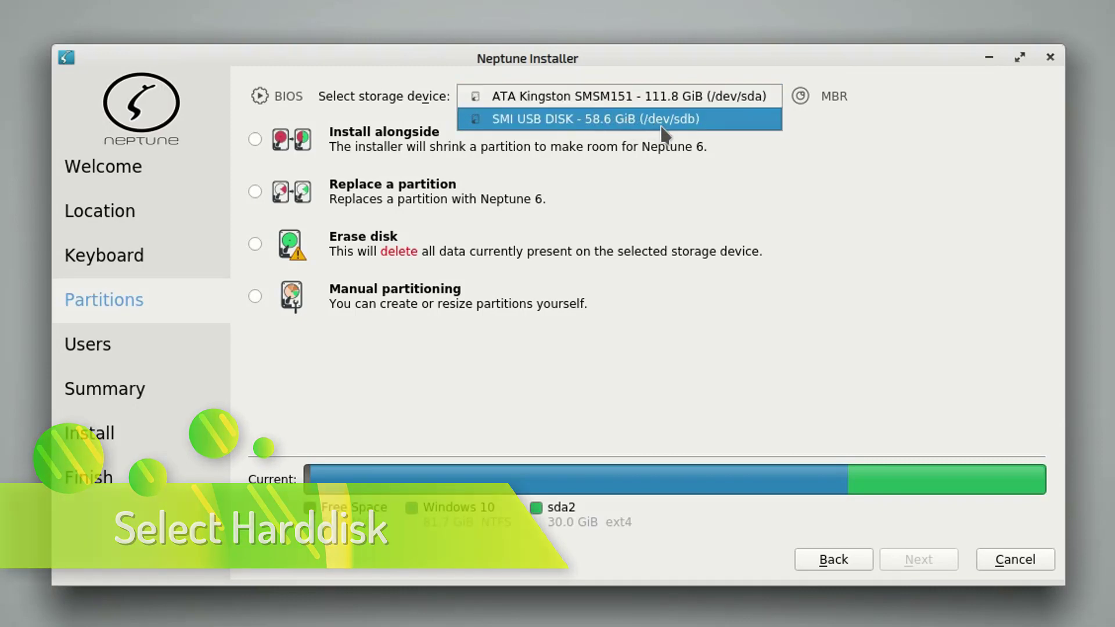
left_click(665, 102)
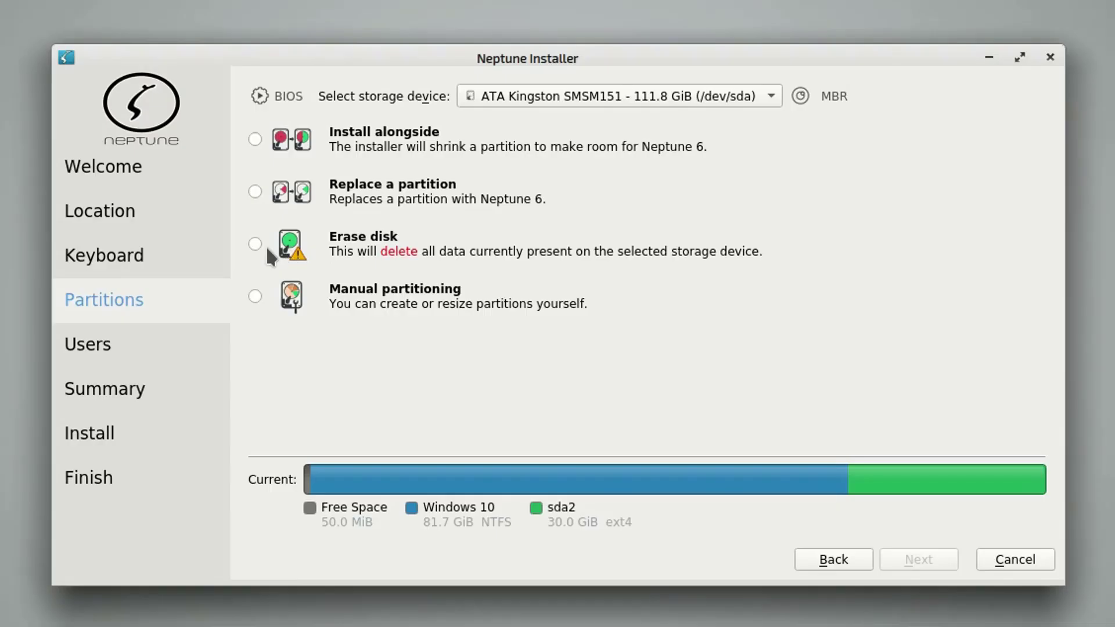
- Choose to erase the whole disk for the Neptune installation and continue to the user setup
left_click(255, 244)
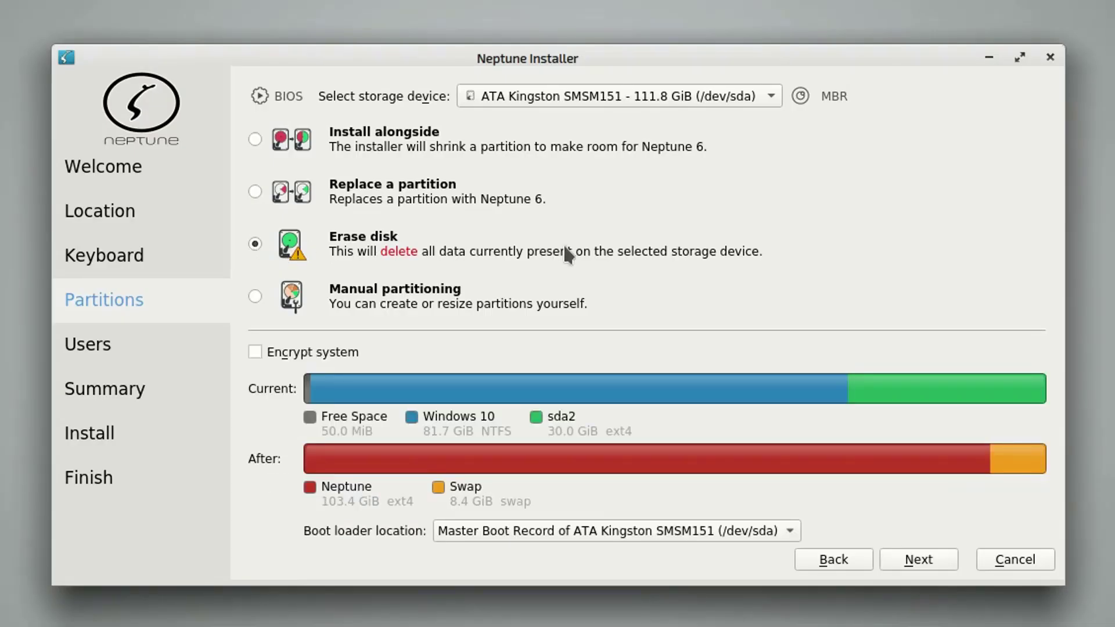
left_click(935, 561)
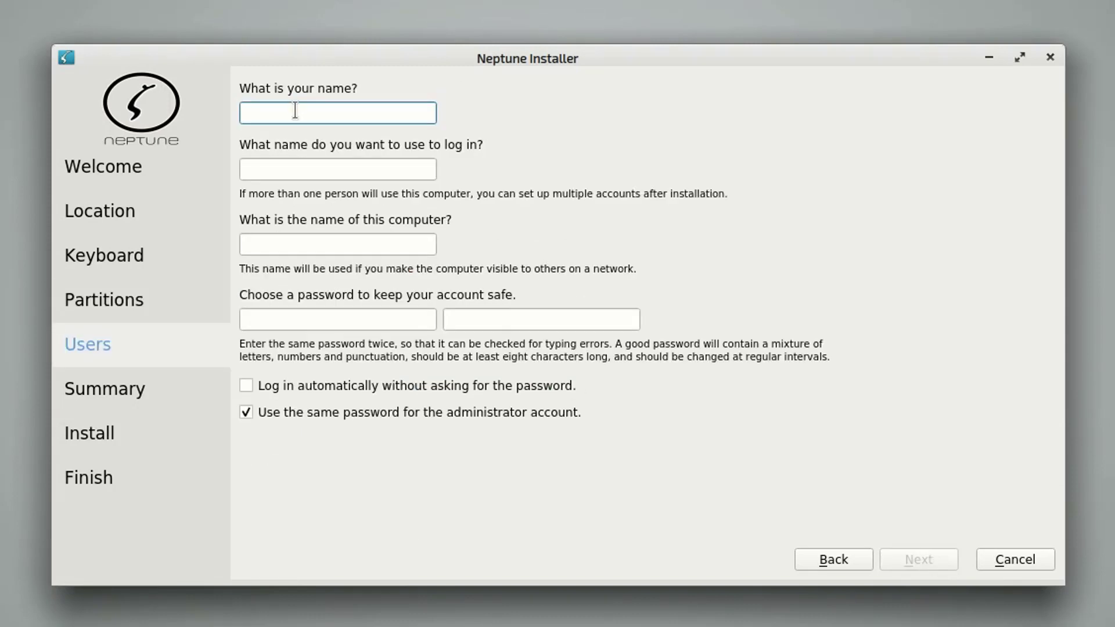
- Fill in the user's full name and login name, and enter the account password twice
type("Space Hill")
left_click(361, 169)
type("ill")
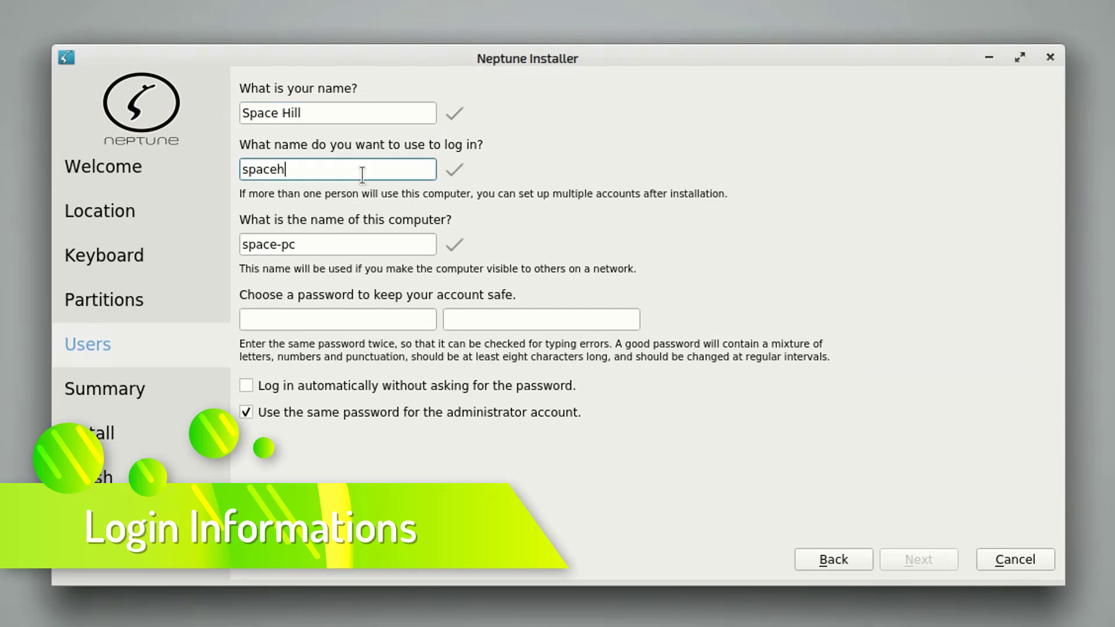
left_click(376, 319)
type("******")
key("Tab")
type("******")
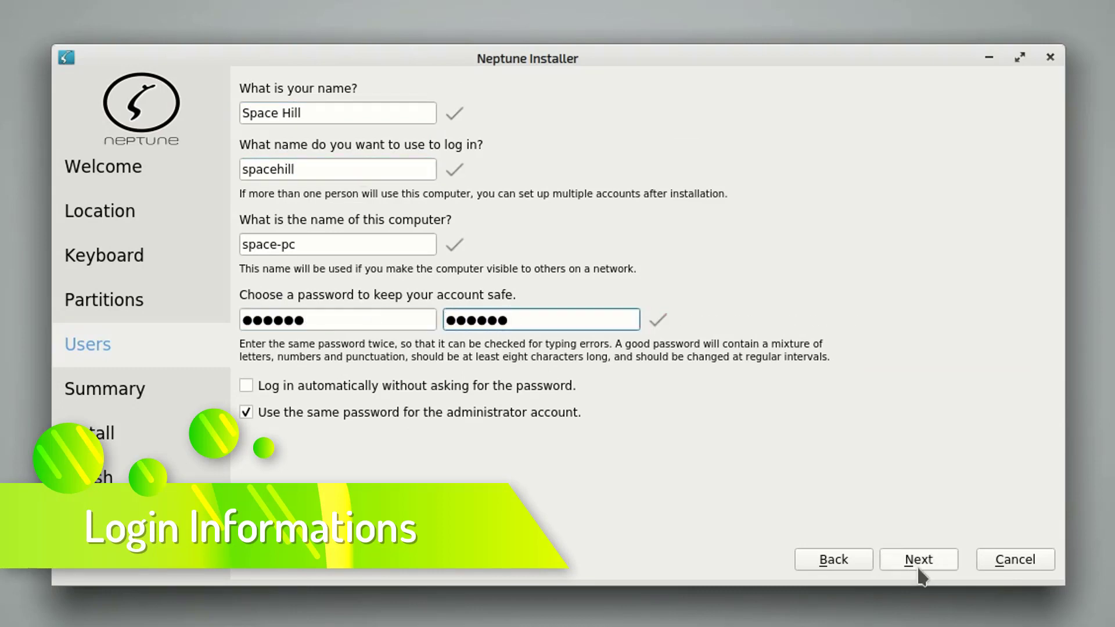
- Accept the user details and start the installation from the summary
left_click(918, 557)
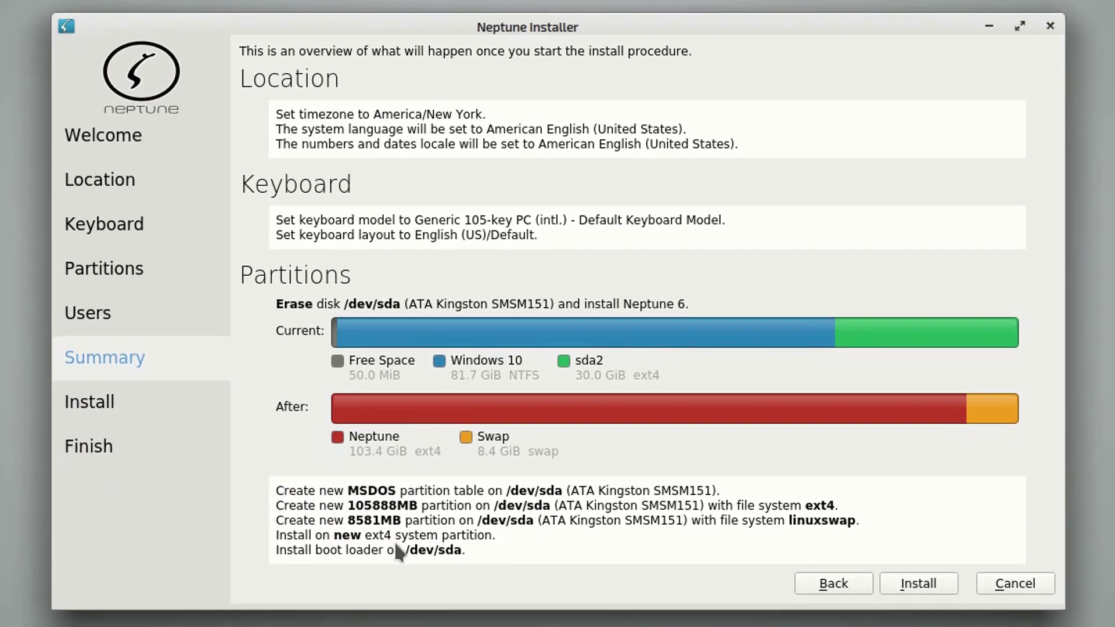
left_click(928, 587)
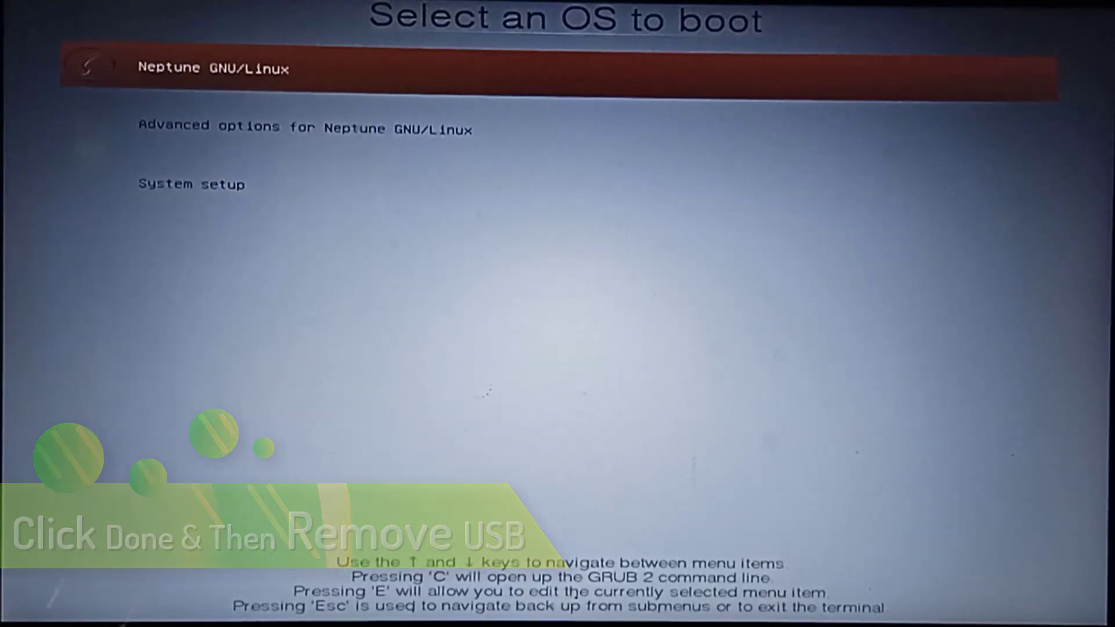
- Boot the installed Neptune GNU/Linux system and log in to the desktop with the account password
key("Down")
key("Up")
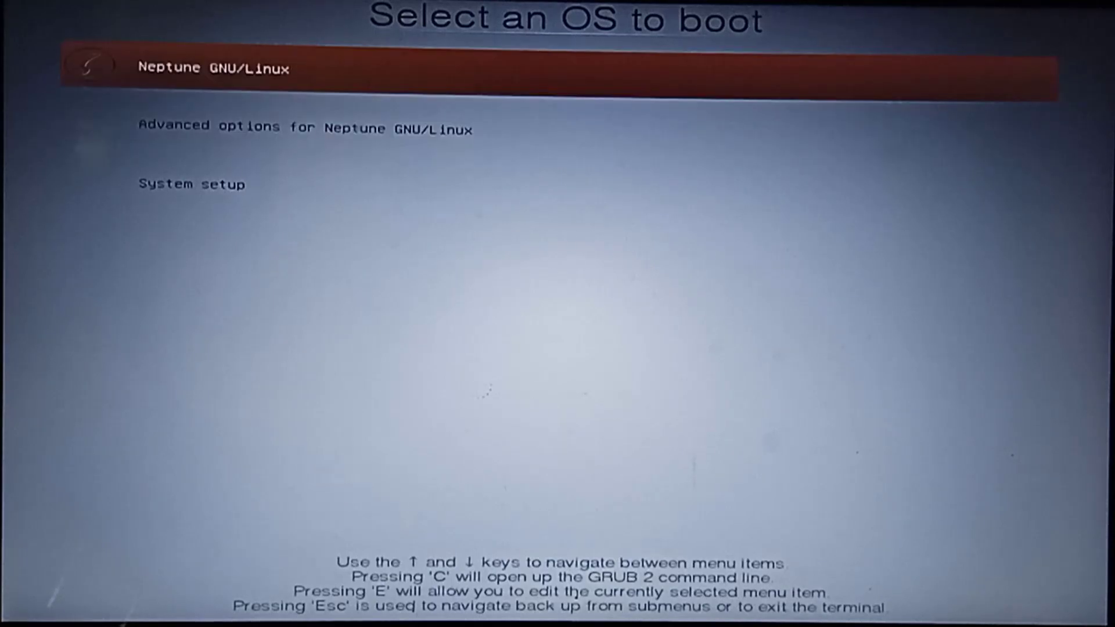
key("Return")
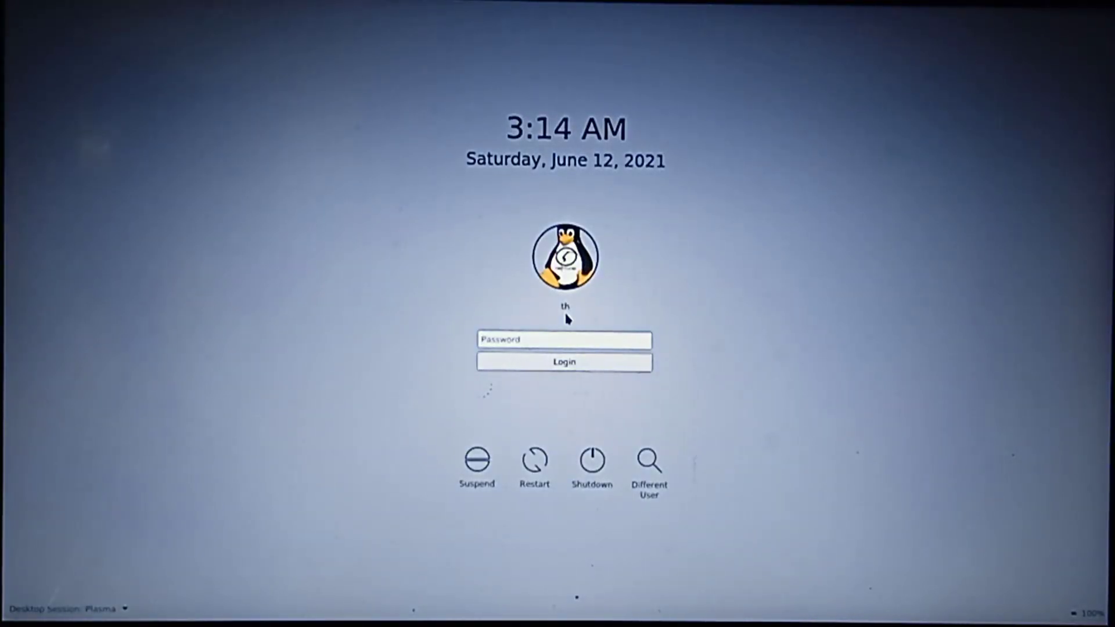
type("**********")
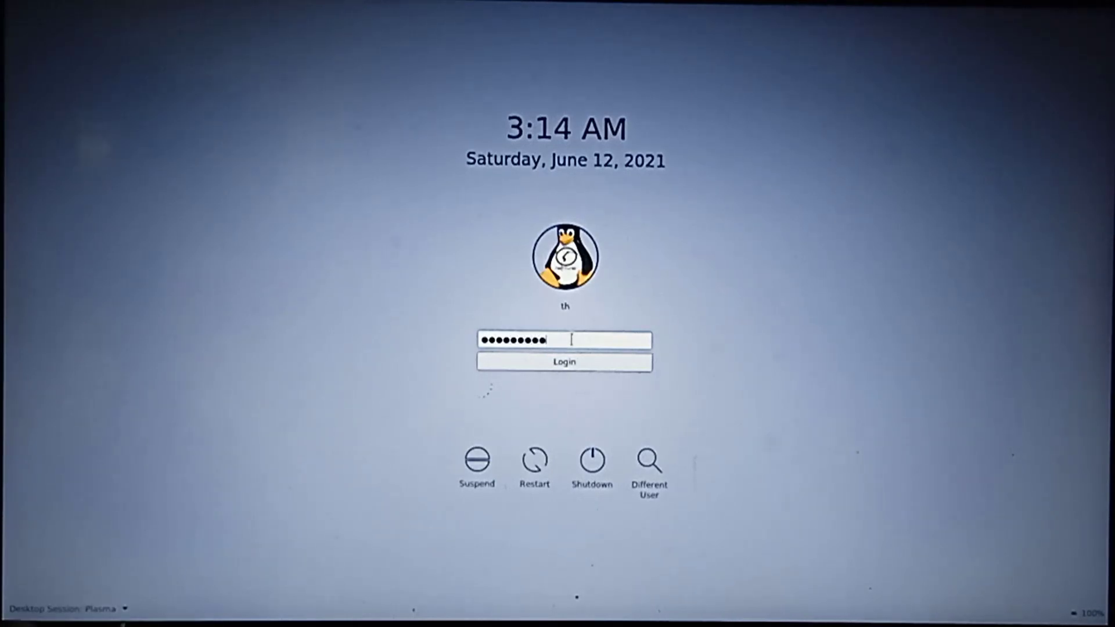
left_click(572, 361)
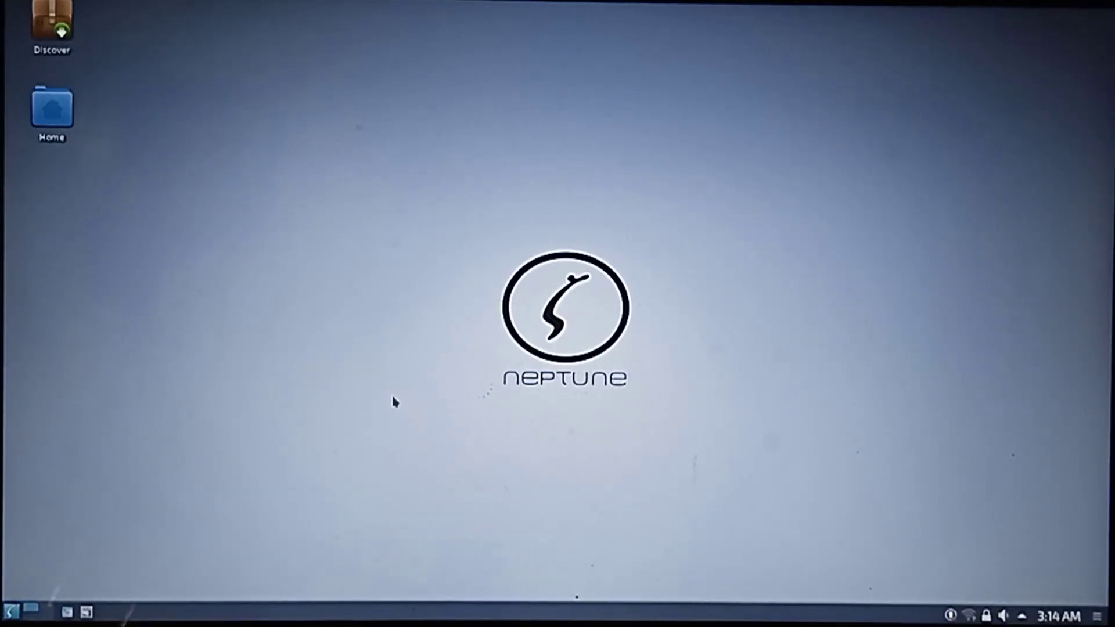
- Look through the application launcher and the Home folder in Dolphin, closing both again
left_click(10, 612)
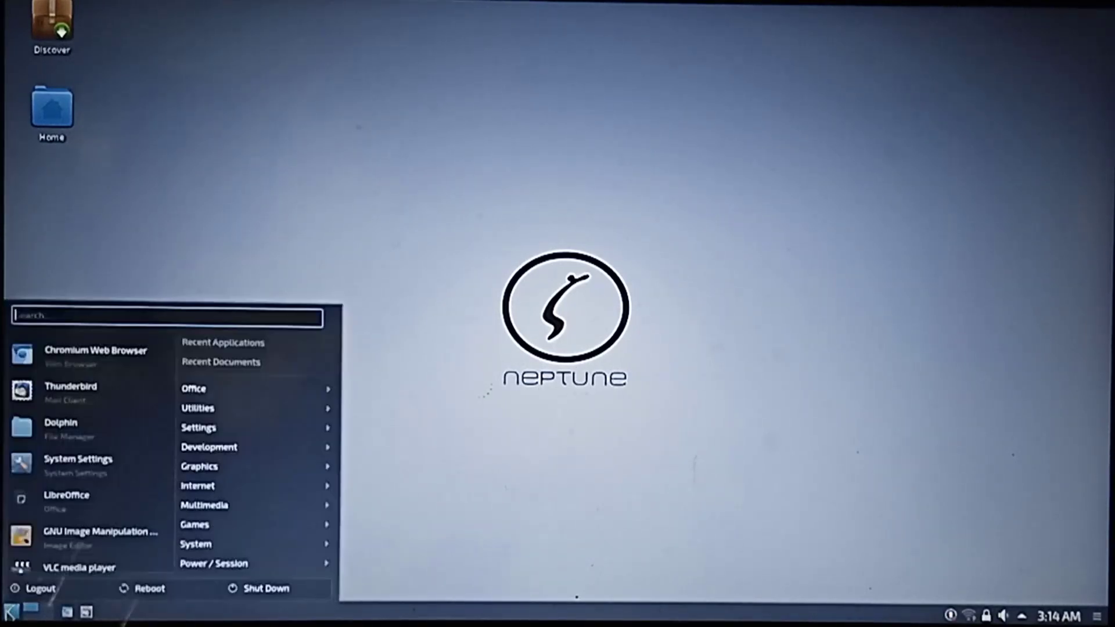
left_click(11, 612)
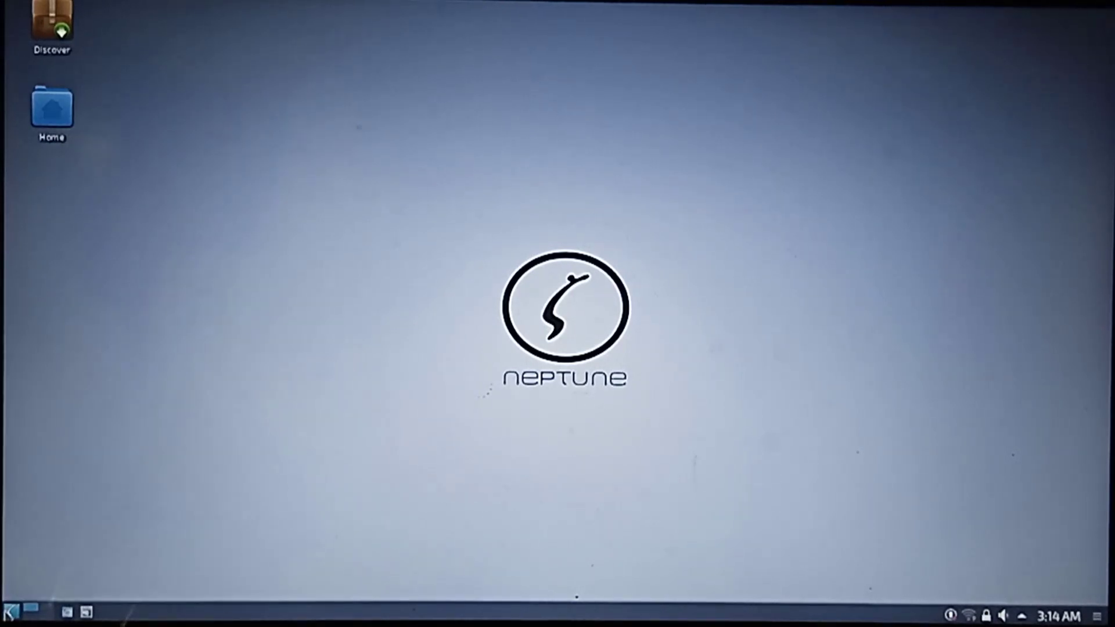
left_click(51, 116)
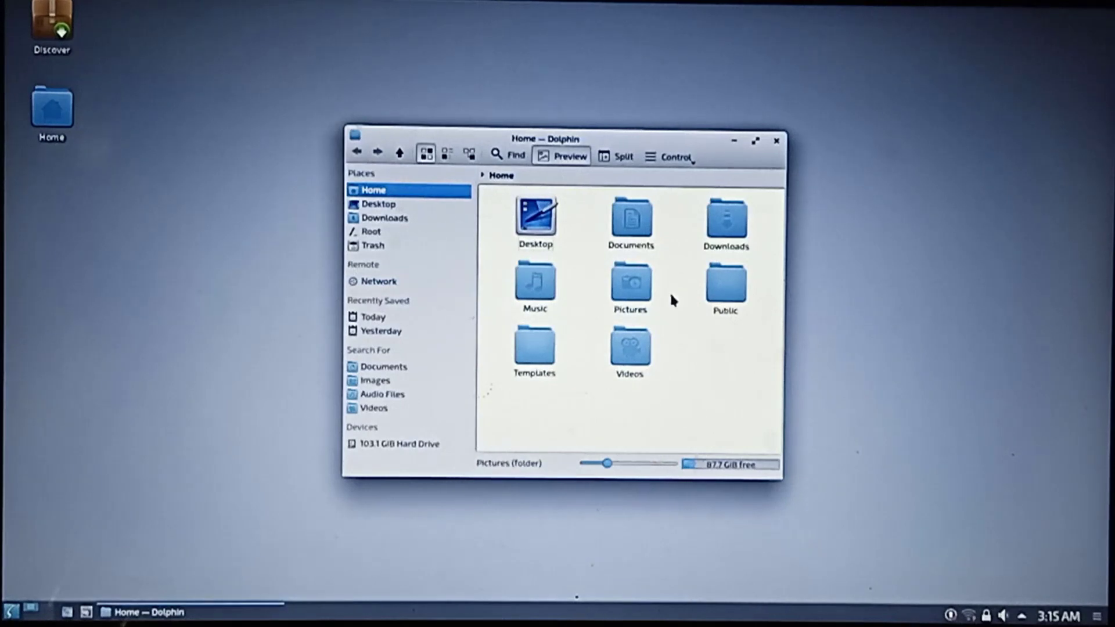
left_click(776, 141)
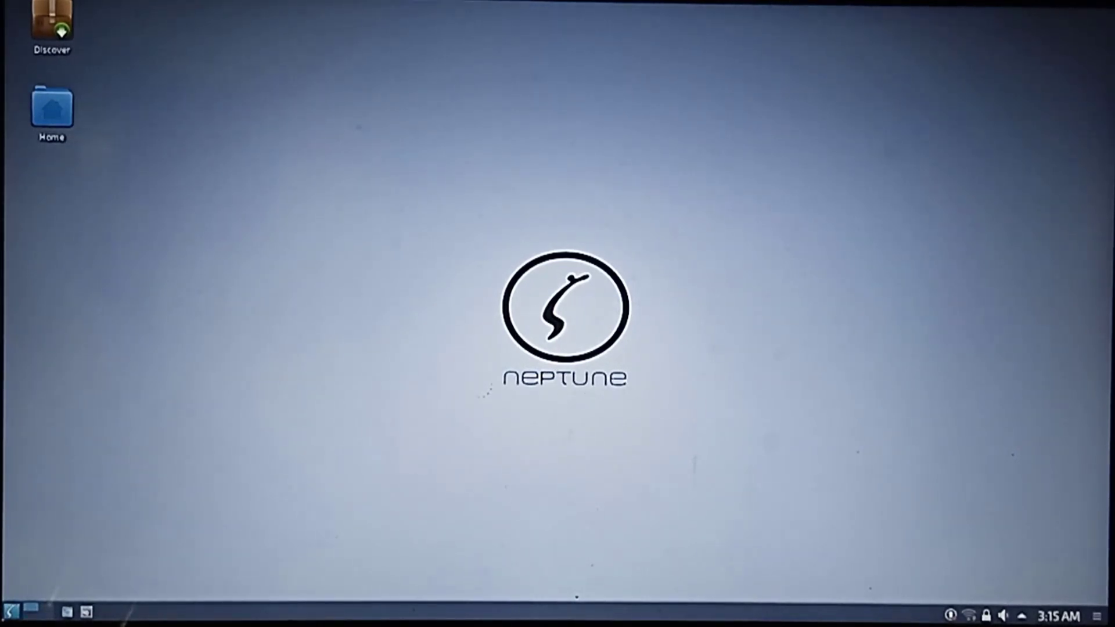
- Request a logout from the current desktop session
left_click(11, 611)
left_click(28, 593)
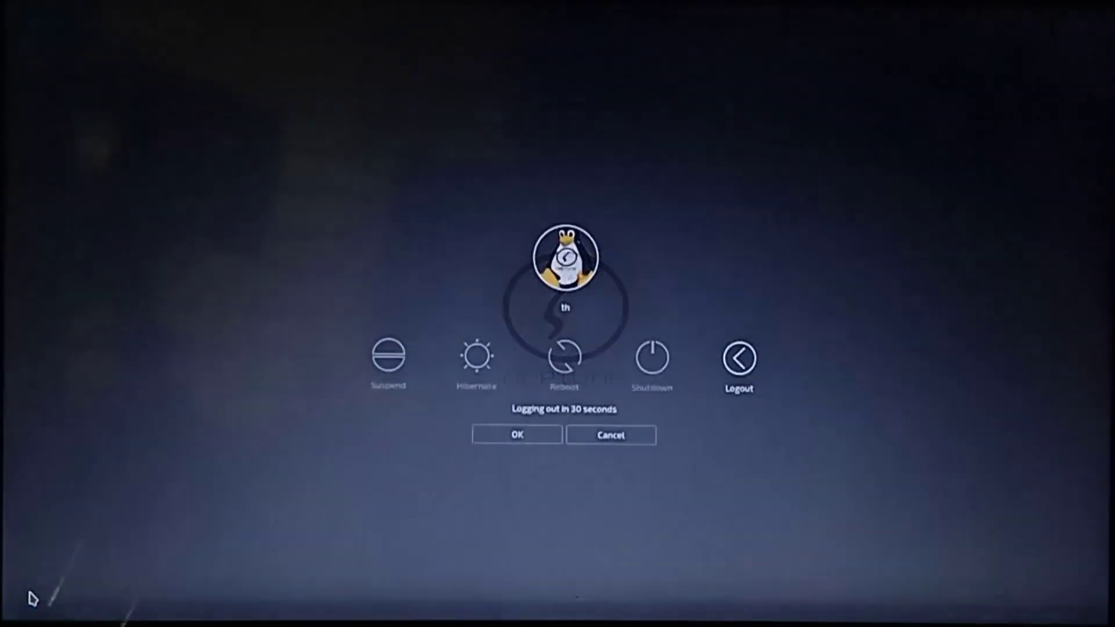